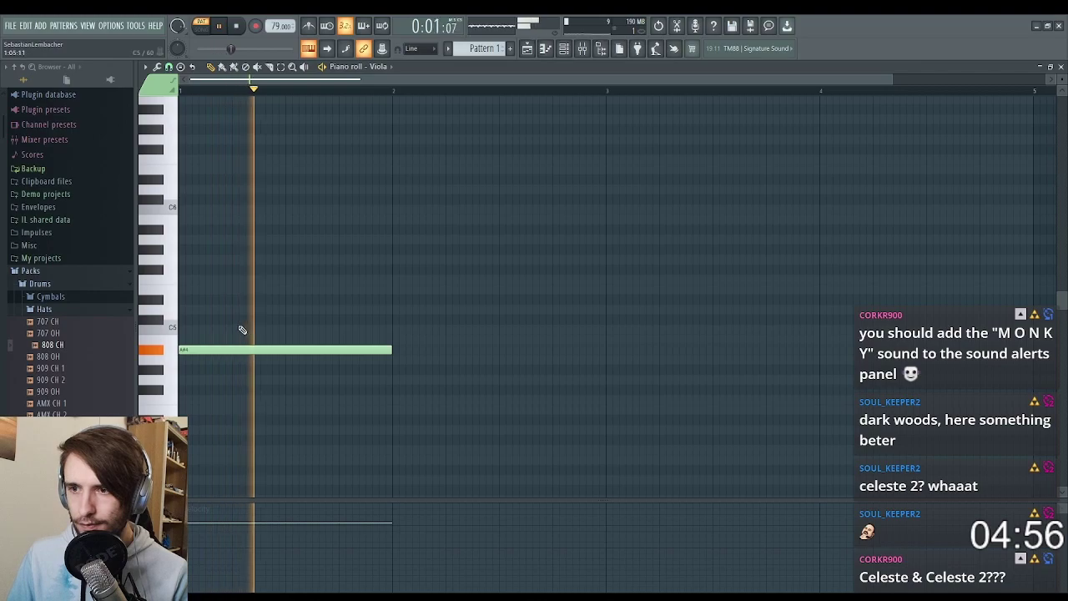
pyautogui.click(286, 318)
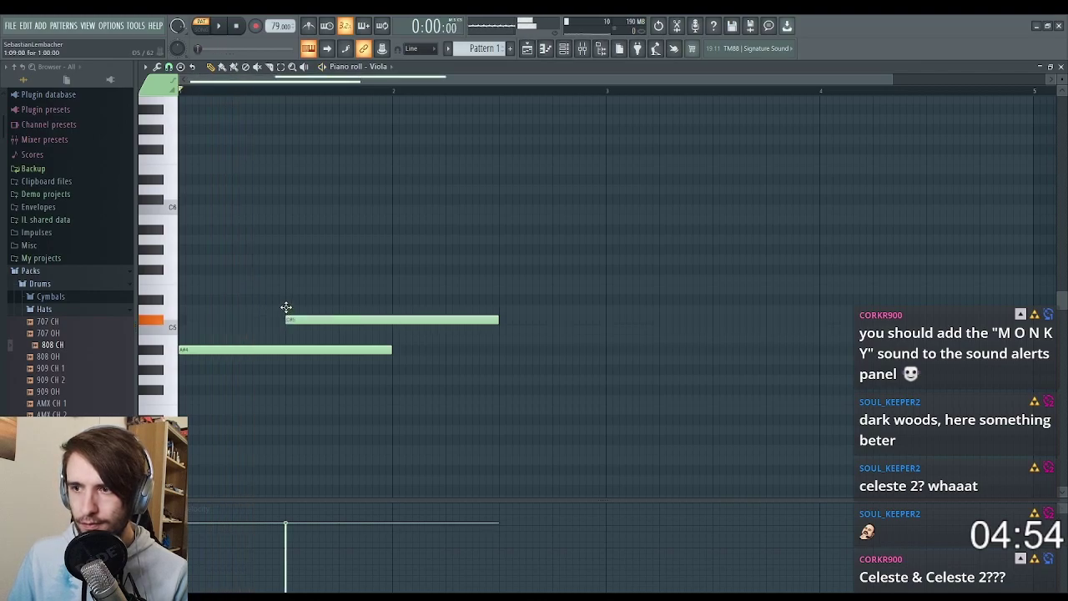
pyautogui.press('space')
pyautogui.press('space')
pyautogui.rightClick(417, 321)
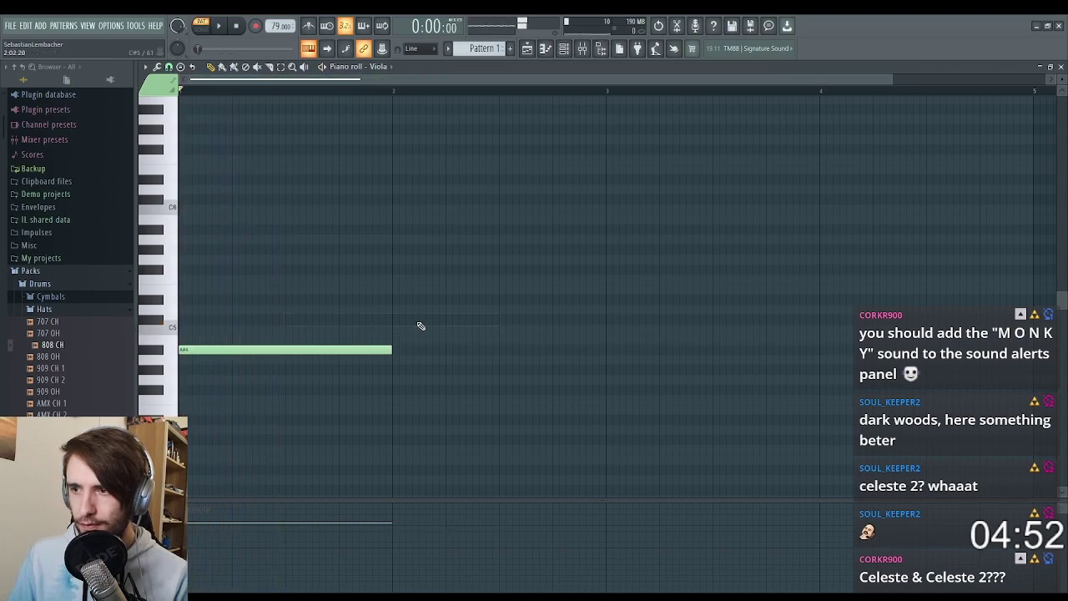
# Step: Add a one-bar C#5 note at bar 2 in the Viola part, lengthen the A#4 note to two bars, and play it back
pyautogui.click(391, 318)
pyautogui.moveTo(585, 366); pyautogui.dragTo(603, 366)
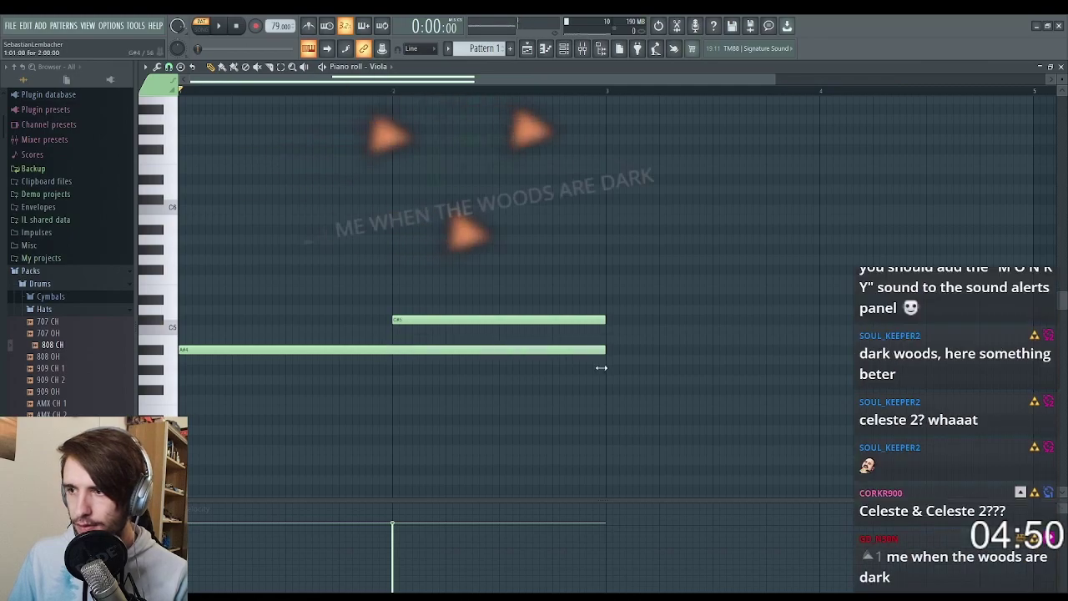
pyautogui.press('space')
pyautogui.scroll(-2, 421, 239)
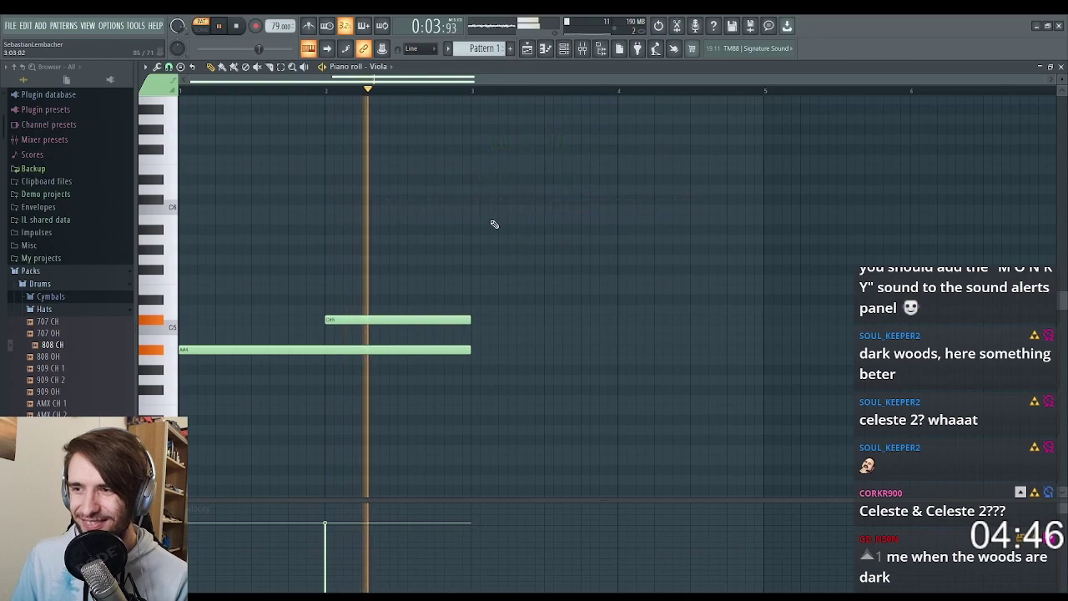
pyautogui.press('space')
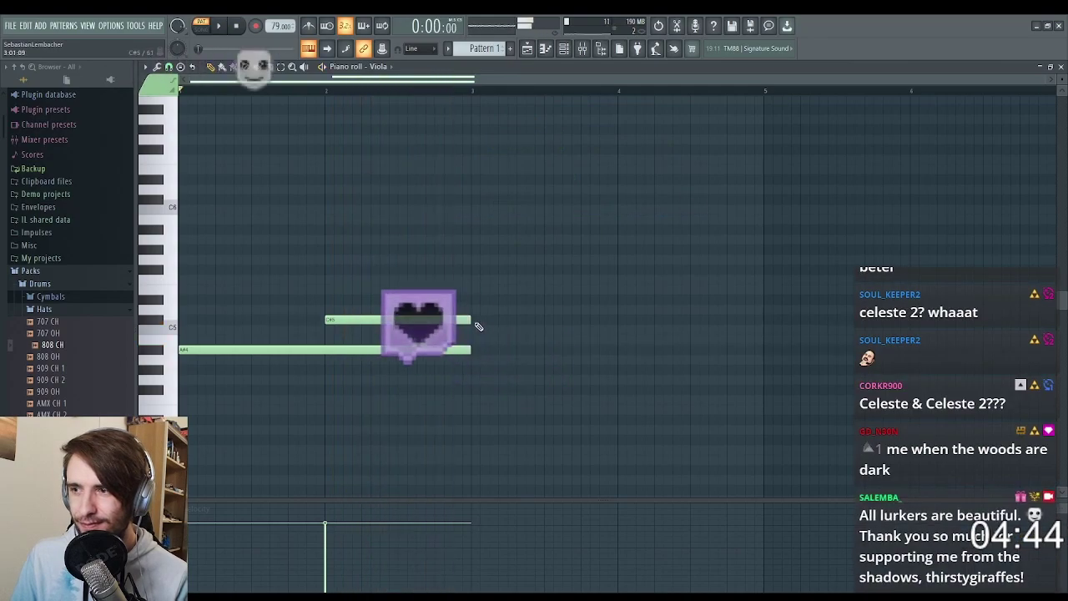
# Step: Add two-bar C5 and F4 notes starting at bar 3 in the Viola part and play the pattern to check them
pyautogui.click(473, 329)
pyautogui.click(473, 389)
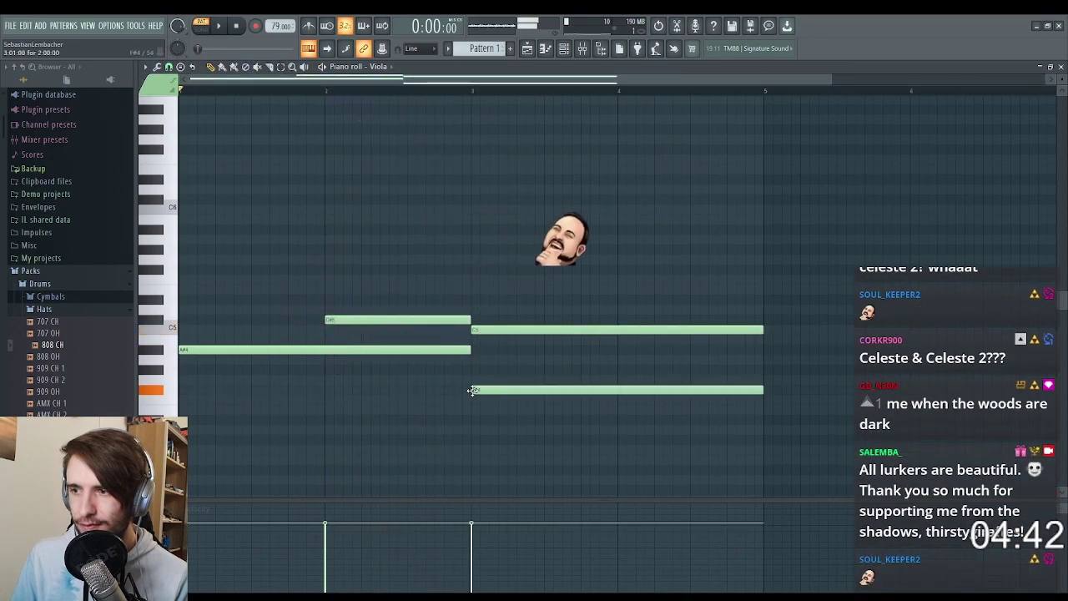
pyautogui.moveTo(472, 390); pyautogui.dragTo(471, 404)
pyautogui.scroll(-2, 471, 363)
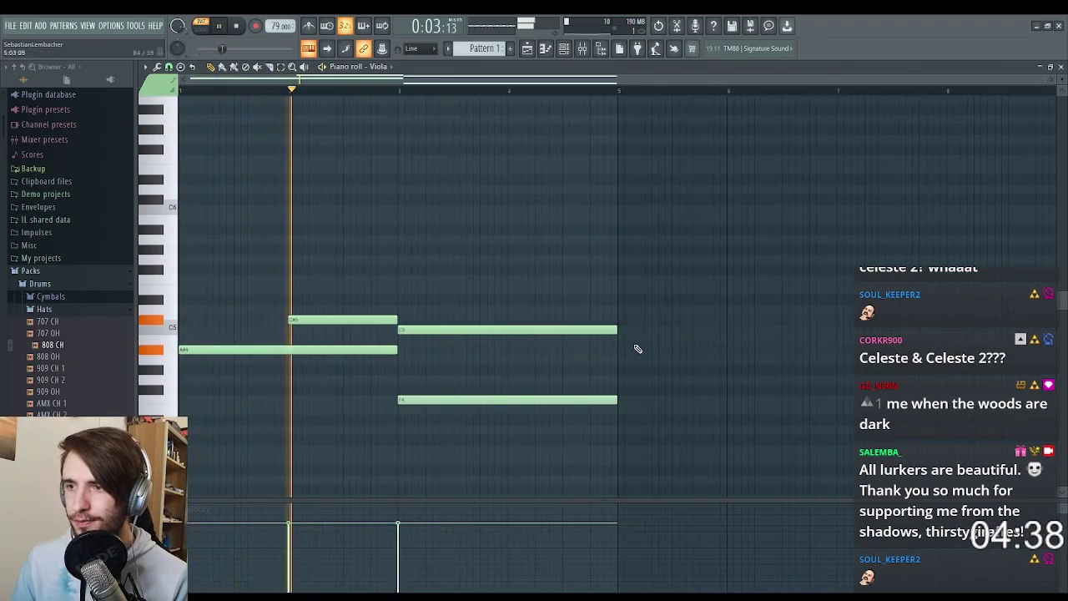
pyautogui.scroll(1, 597, 228)
pyautogui.scroll(-2, 362, 236)
pyautogui.scroll(2, 358, 253)
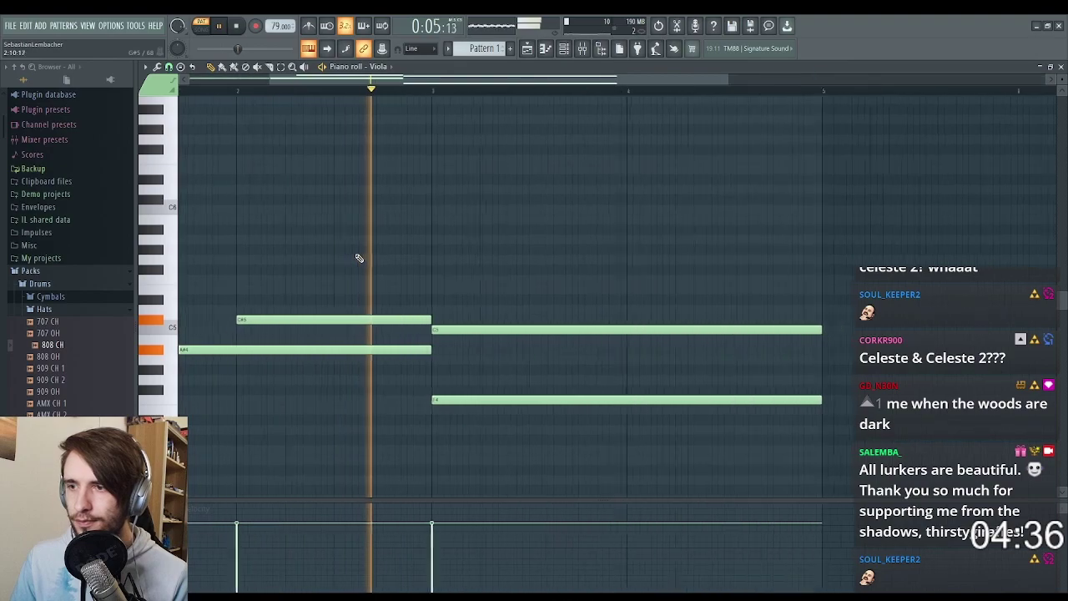
pyautogui.scroll(1, 453, 291)
pyautogui.scroll(-2, 605, 306)
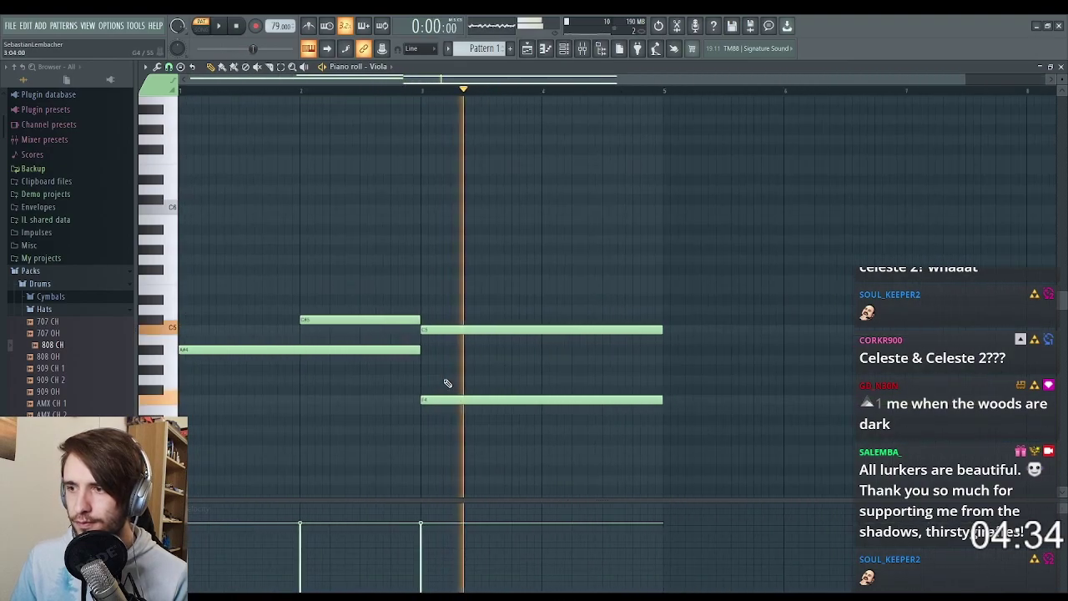
pyautogui.press('space')
# Step: Move the lower note at bar 3 up to G#4 and add a one-bar F5 note at bar 4
pyautogui.moveTo(437, 389); pyautogui.dragTo(434, 368)
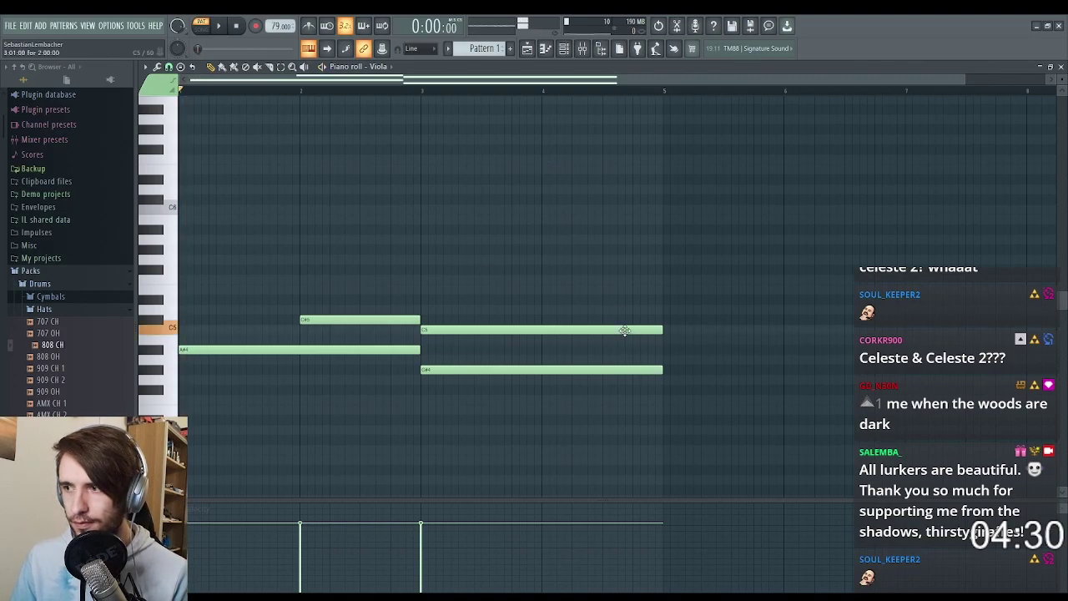
pyautogui.moveTo(543, 269); pyautogui.dragTo(541, 281)
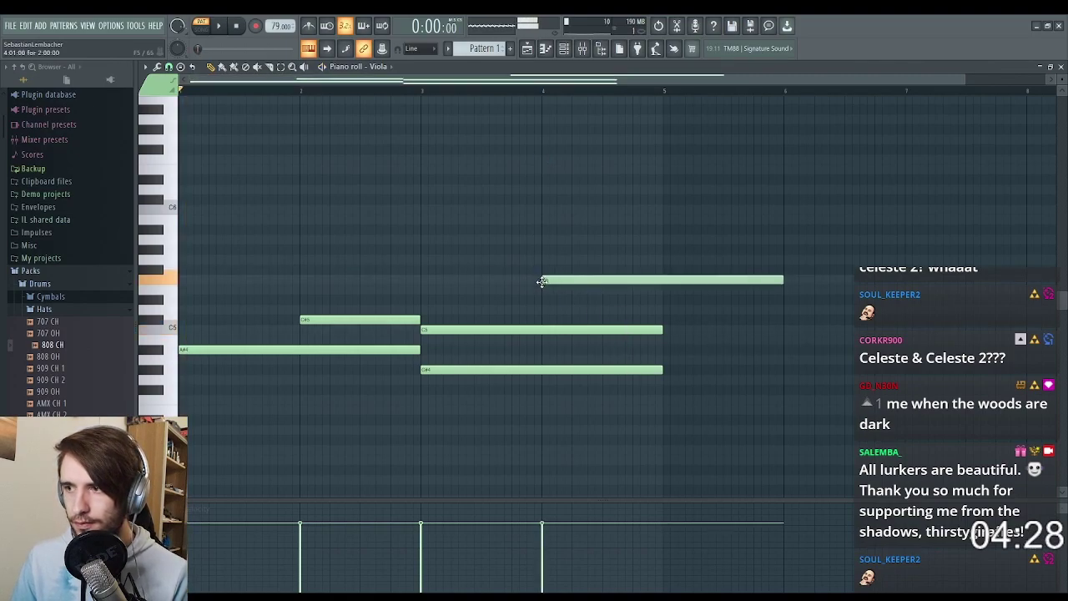
pyautogui.press('space')
pyautogui.press('space')
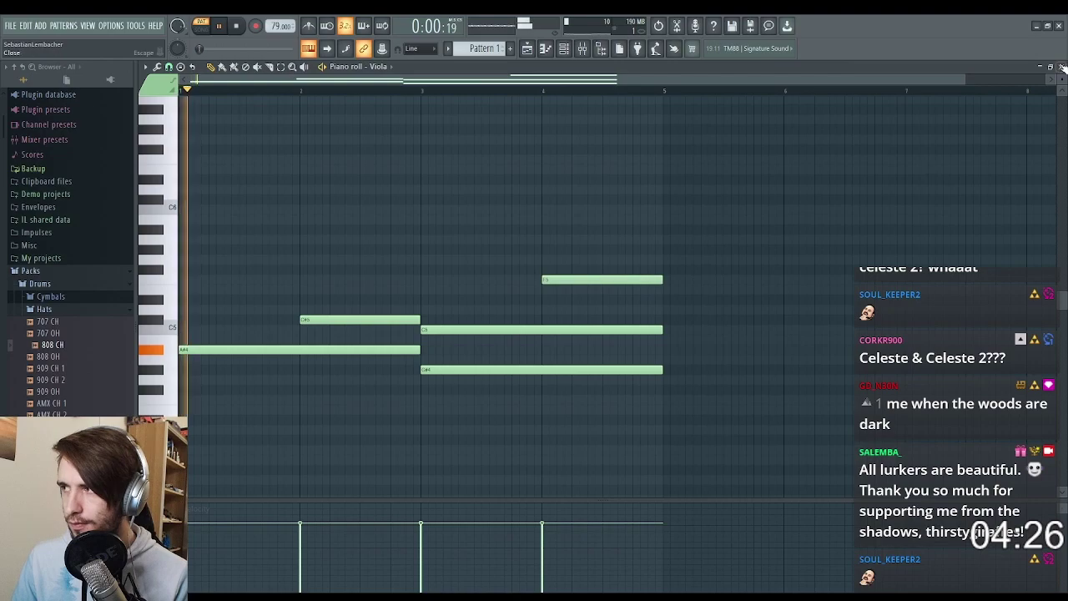
# Step: Close the Viola piano roll and open the Clarinet channel's piano roll with the octave above C5 in view
pyautogui.click(1061, 67)
pyautogui.click(297, 172)
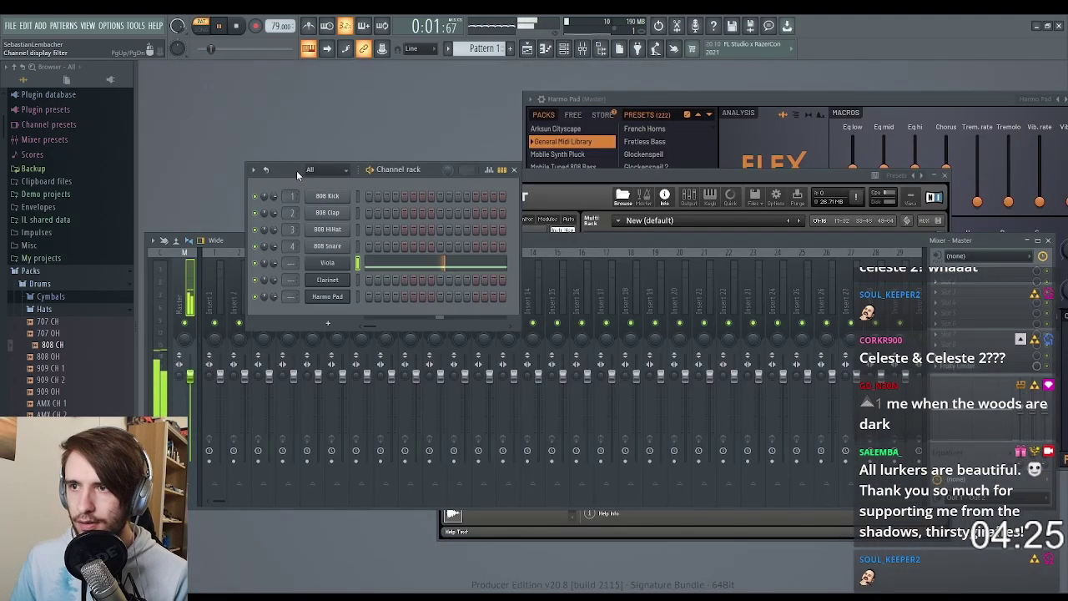
pyautogui.rightClick(327, 281)
pyautogui.click(343, 295)
pyautogui.scroll(-2, 334, 292)
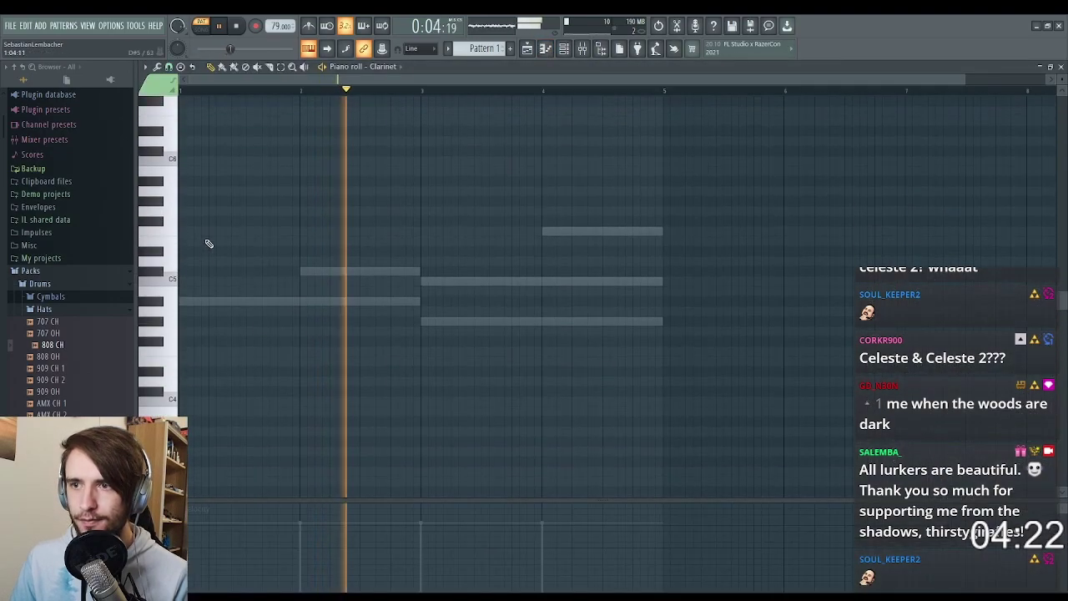
pyautogui.scroll(3, 207, 245)
# Step: Audition pitches around C6, then add half-bar Clarinet notes C#6 at bar 1 and F6 midway through it
pyautogui.click(168, 269)
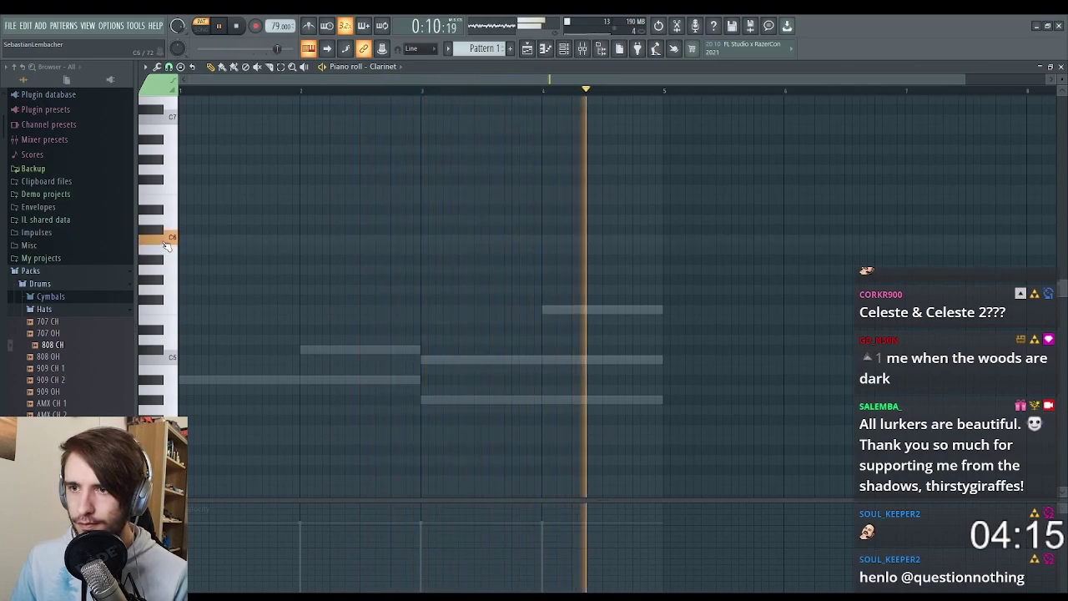
pyautogui.press('space')
pyautogui.click(164, 230)
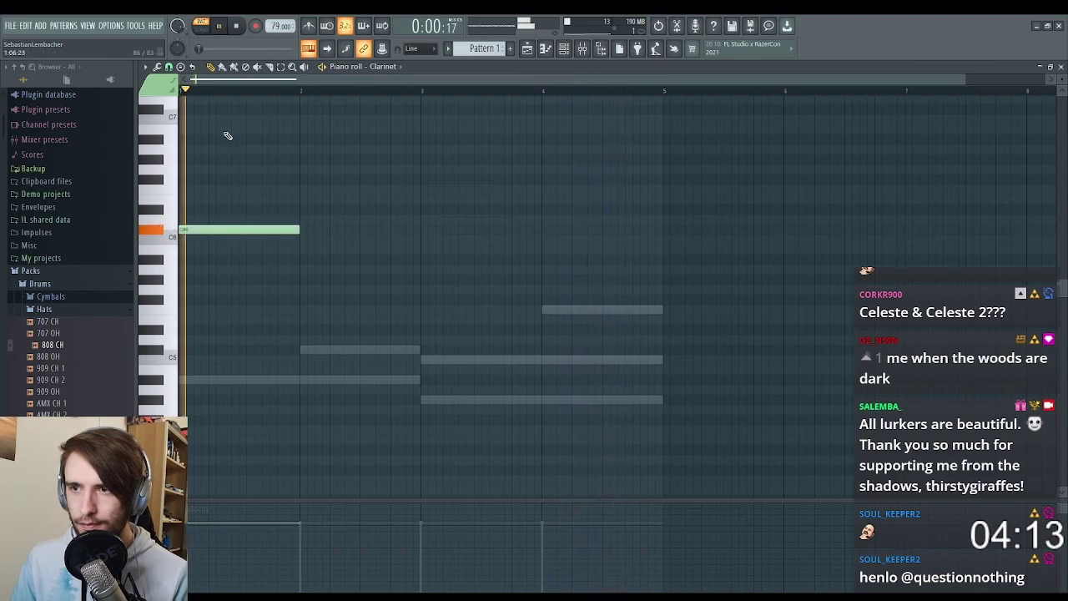
pyautogui.press('space')
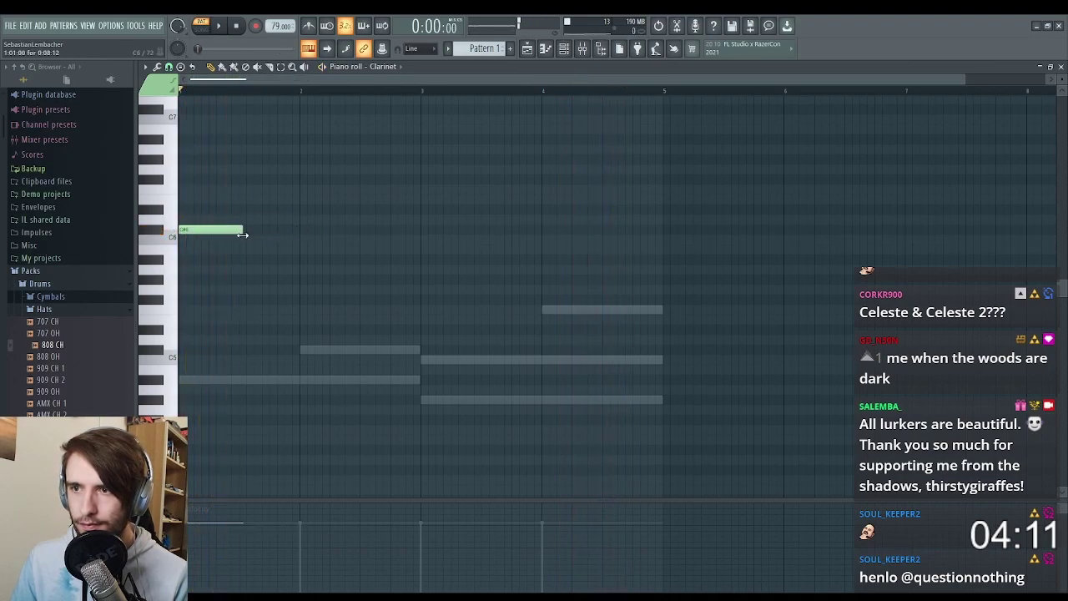
pyautogui.press('space')
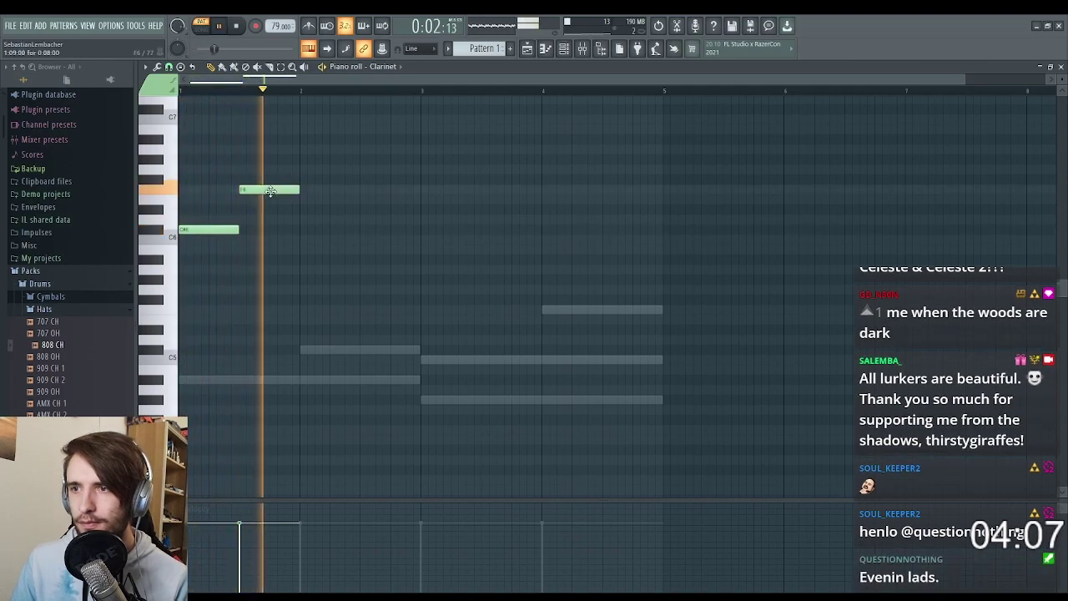
# Step: Continue the Clarinet melody from bar 2 through bar 4 with half-bar notes C#6, G#6, D#6, G#6, C6 and F6, then play it
pyautogui.press('space')
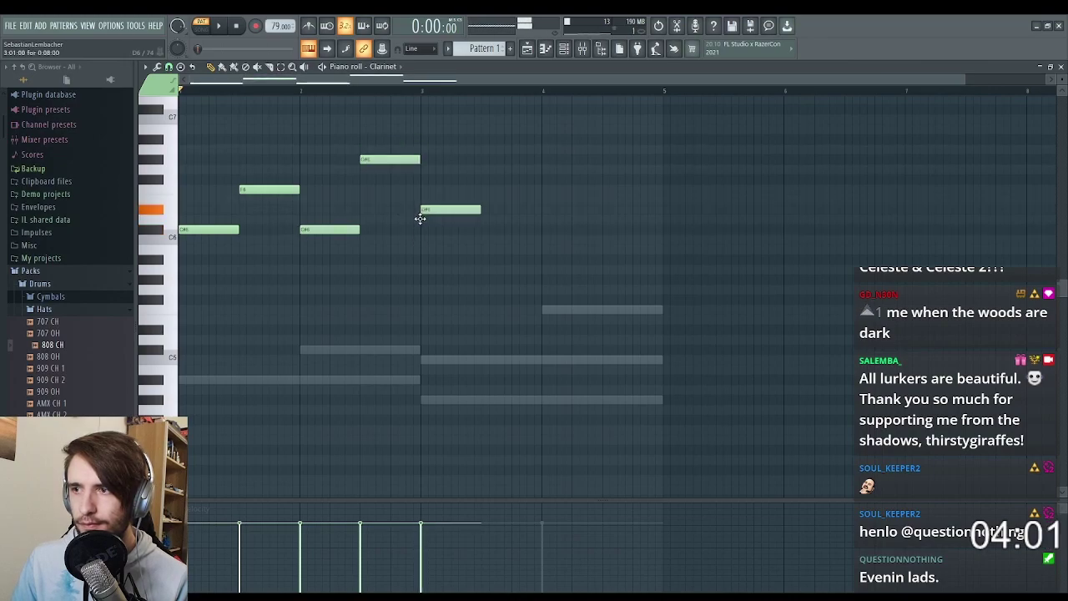
pyautogui.click(544, 229)
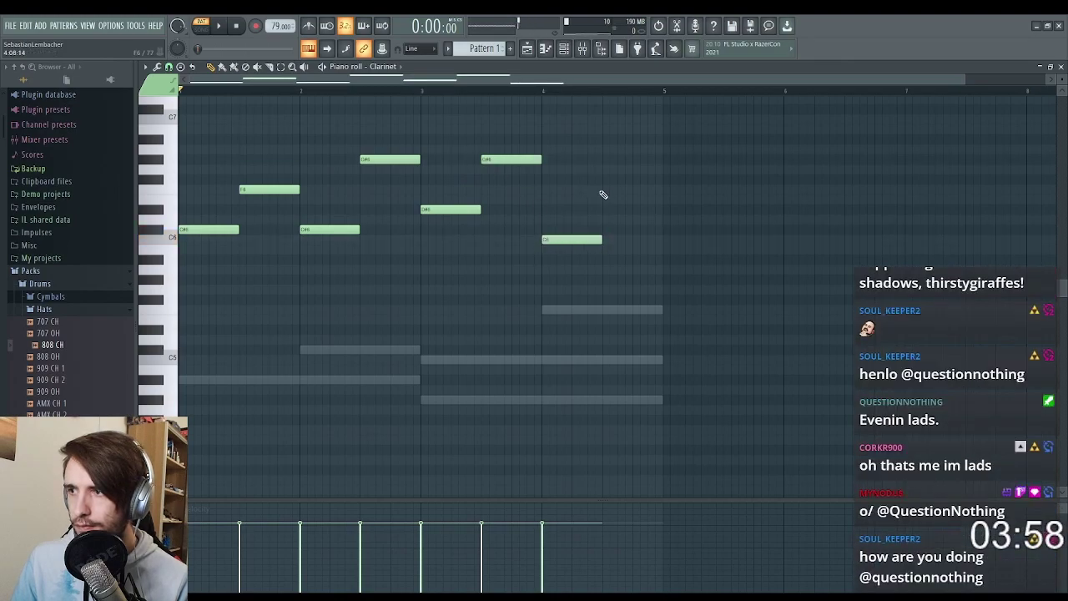
pyautogui.press('space')
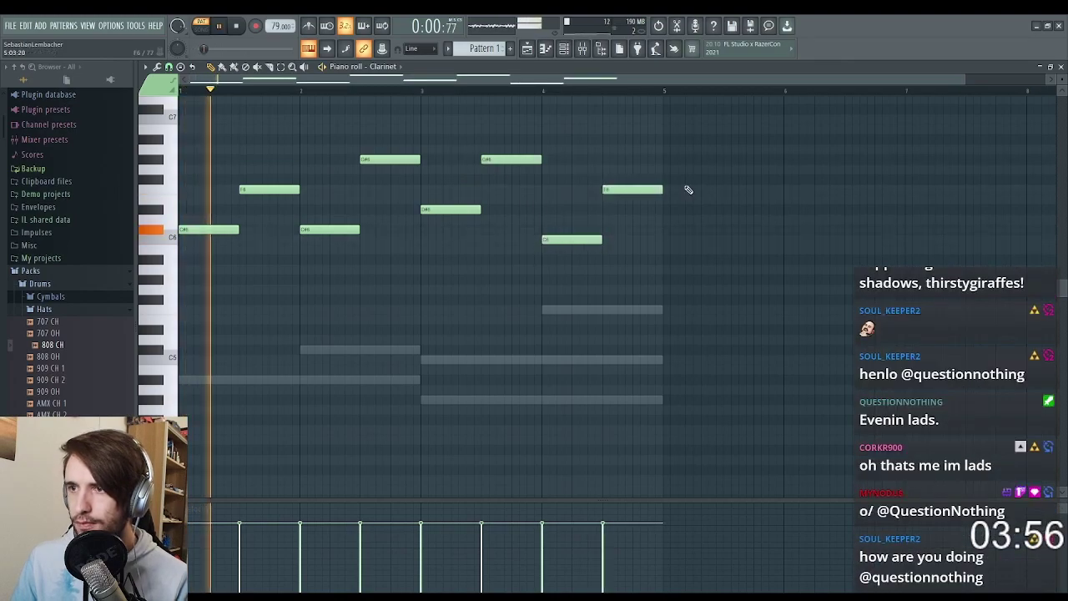
pyautogui.scroll(-1, 654, 201)
# Step: Close the Clarinet piano roll, open the Harmo Pad channel's piano roll, and listen to the pattern from the start
pyautogui.click(1061, 67)
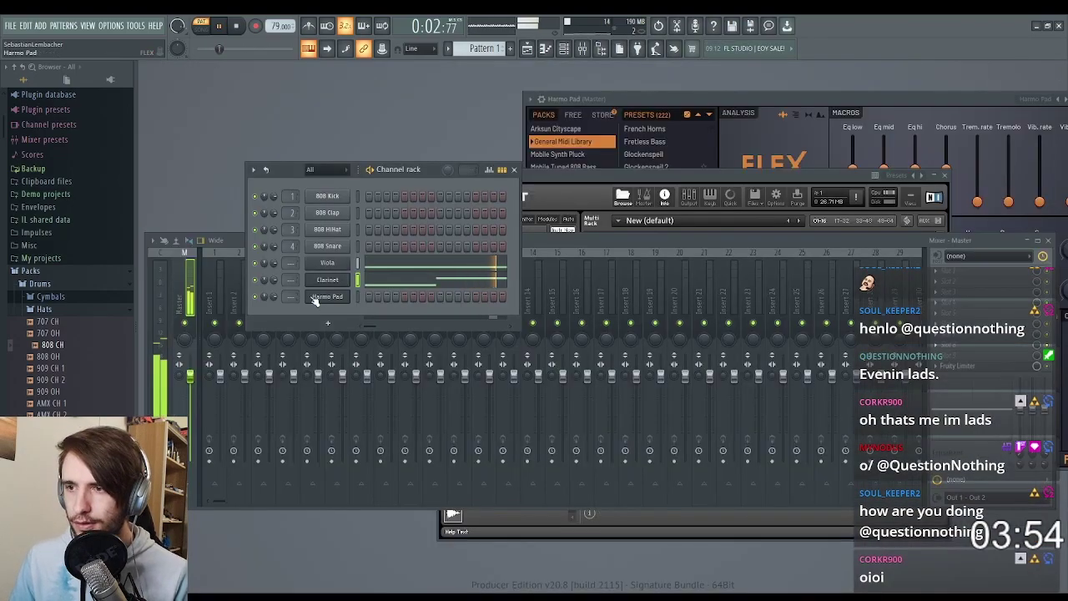
pyautogui.click(391, 296)
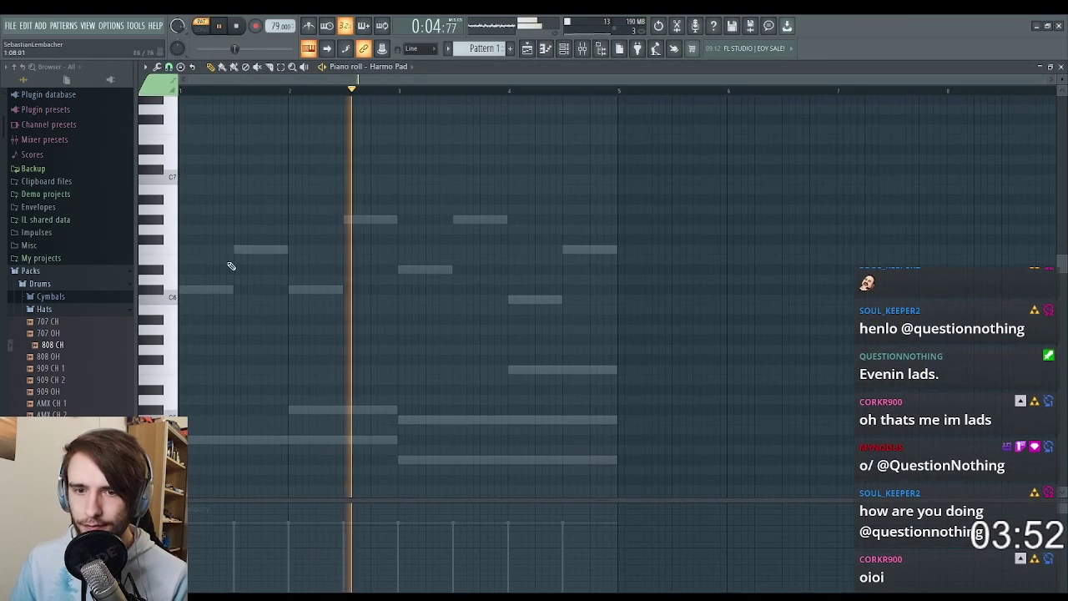
pyautogui.scroll(2, 360, 81)
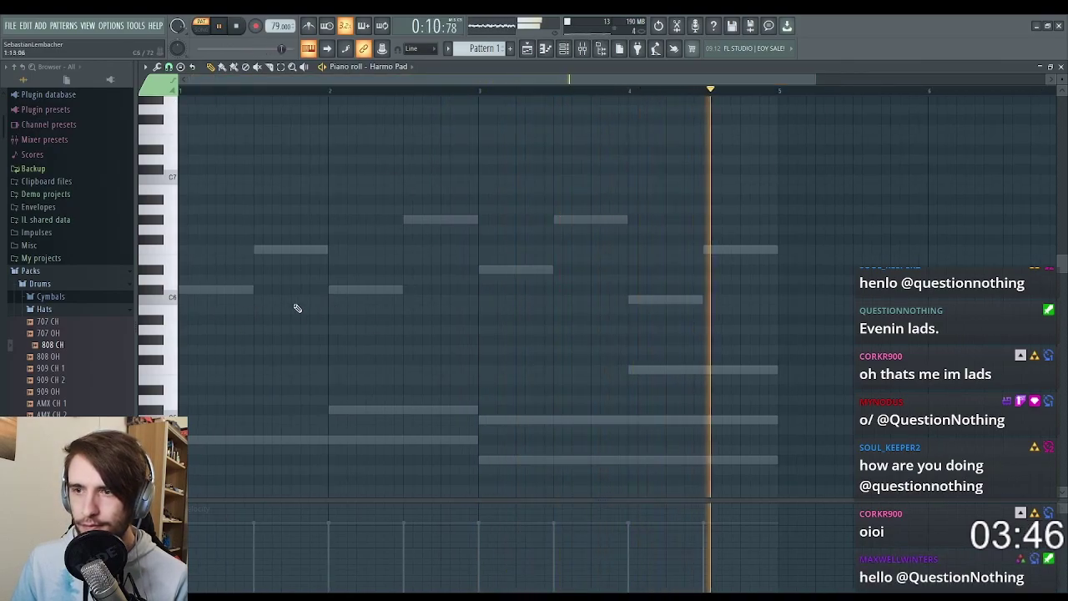
pyautogui.press('space')
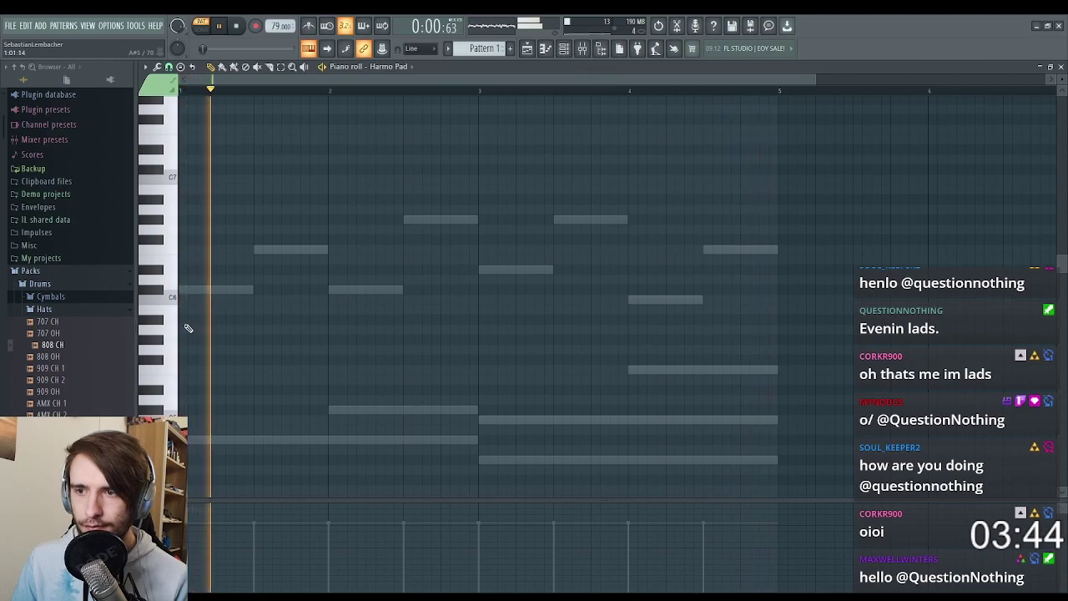
pyautogui.click(183, 321)
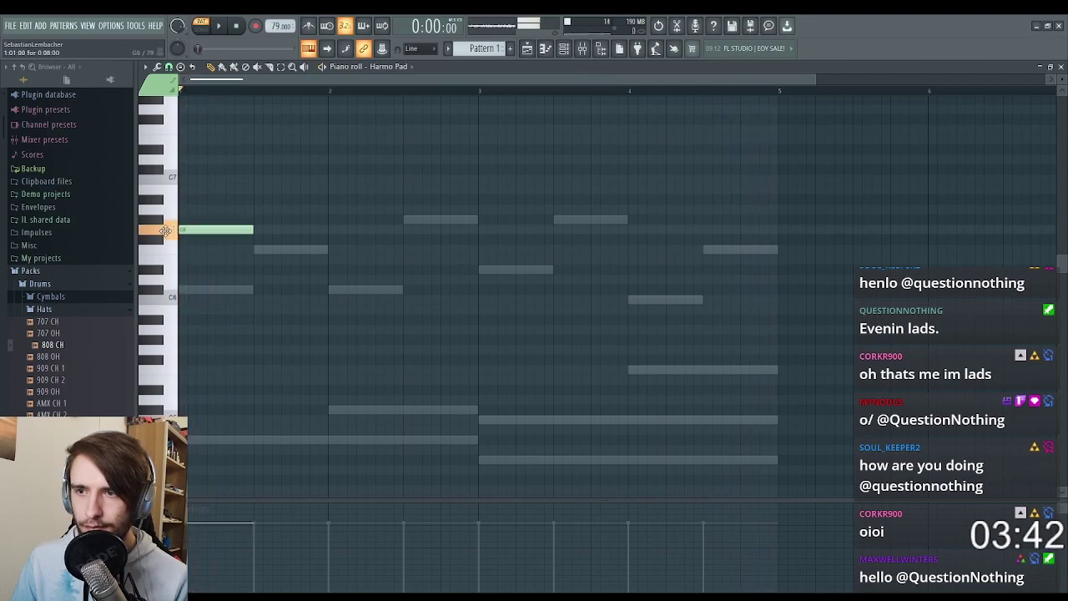
pyautogui.scroll(-3, 213, 334)
pyautogui.click(184, 350)
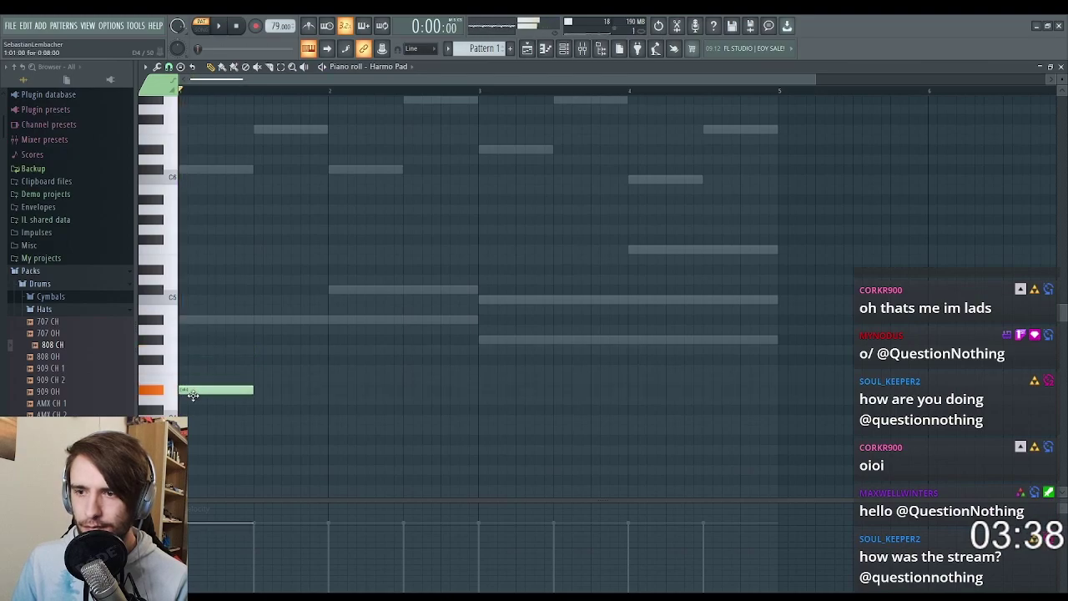
pyautogui.press('space')
pyautogui.rightClick(236, 392)
# Step: Add a C#4 note at bar 1 of the Harmo Pad part, audition it, and lengthen it to one bar
pyautogui.click(183, 402)
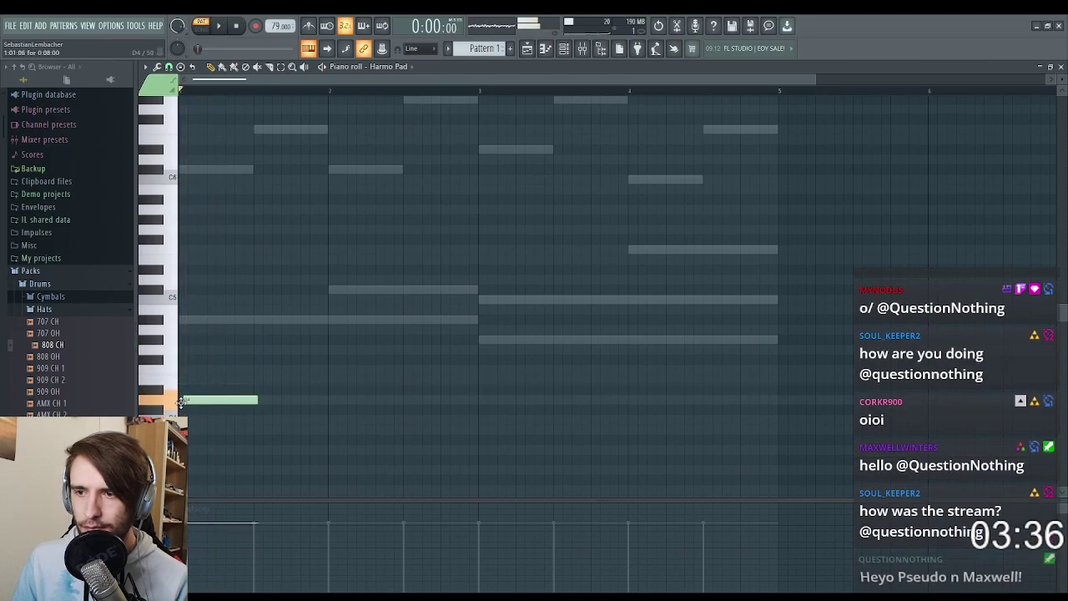
pyautogui.press('space')
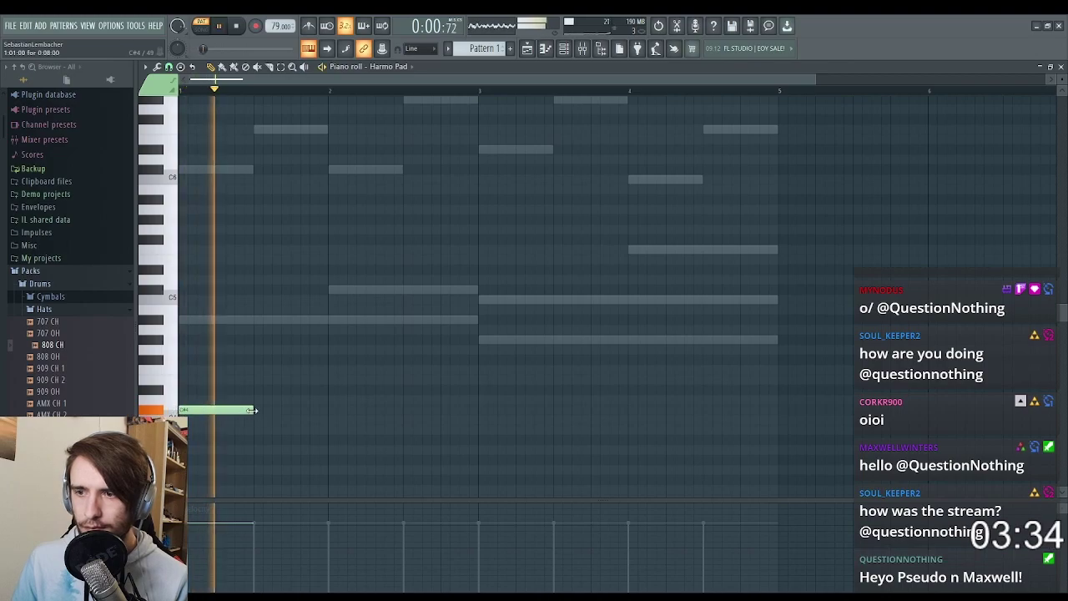
pyautogui.press('space')
pyautogui.moveTo(251, 410); pyautogui.dragTo(335, 424)
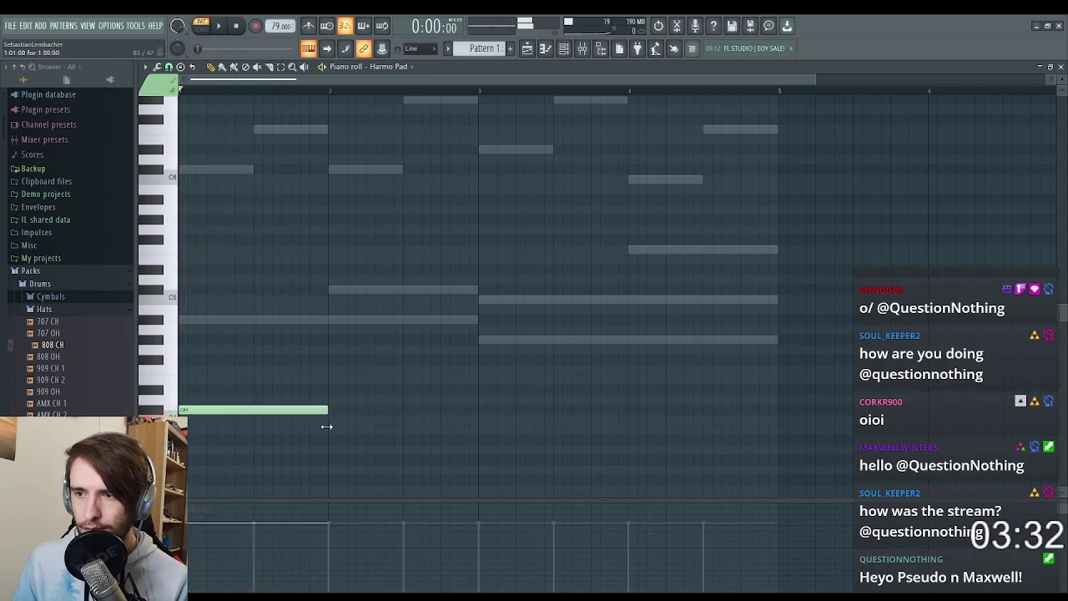
# Step: Add half-bar Harmo Pad notes A#3 at bar 2 and F4 midway through it, plus a one-bar C4 at bar 3, and play them
pyautogui.click(328, 440)
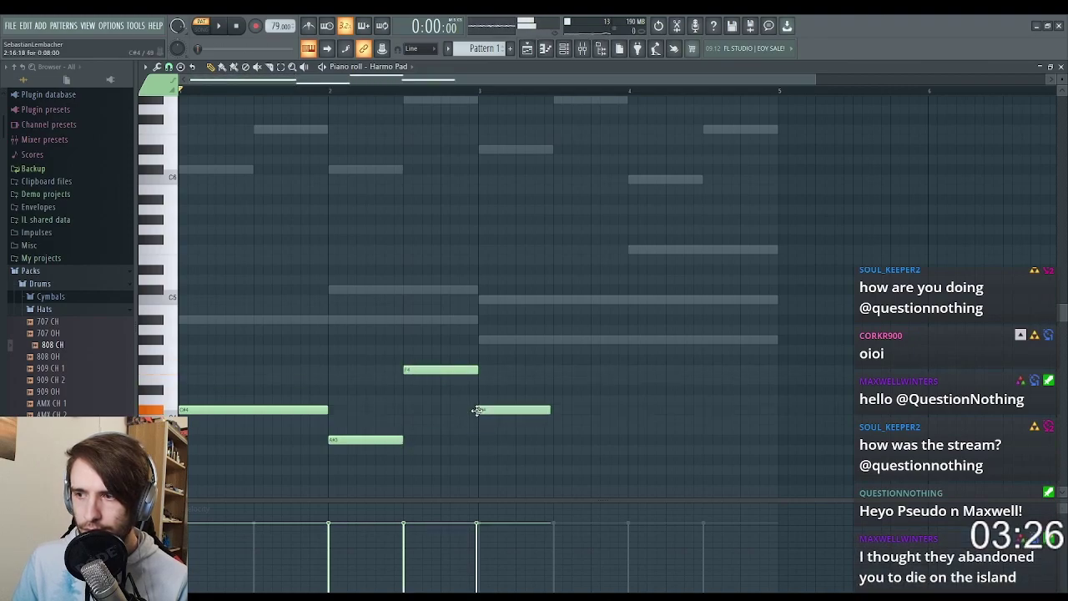
pyautogui.press('space')
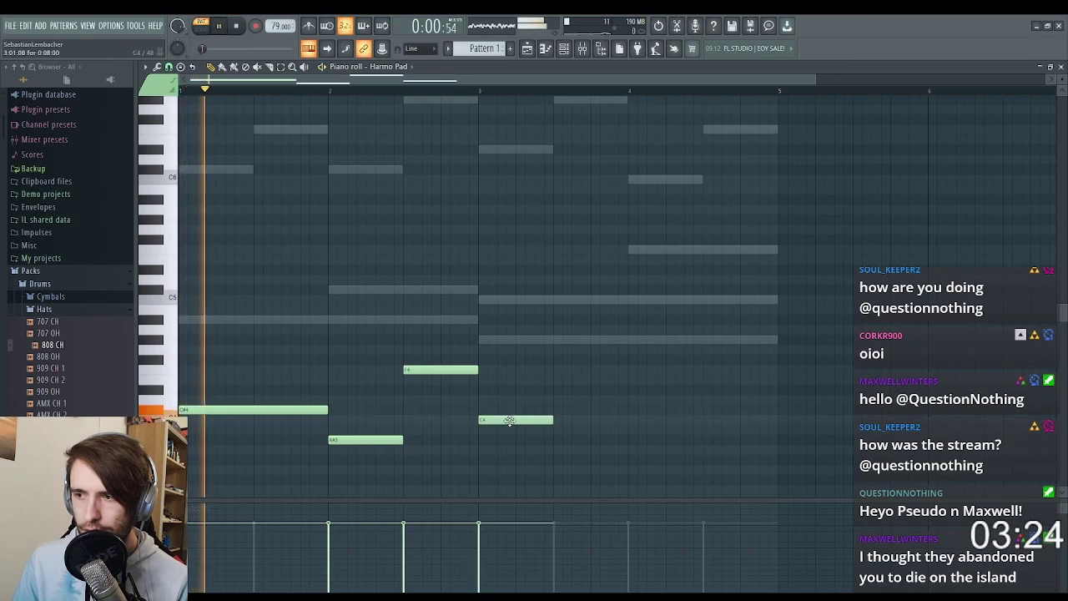
pyautogui.moveTo(554, 421); pyautogui.dragTo(625, 432)
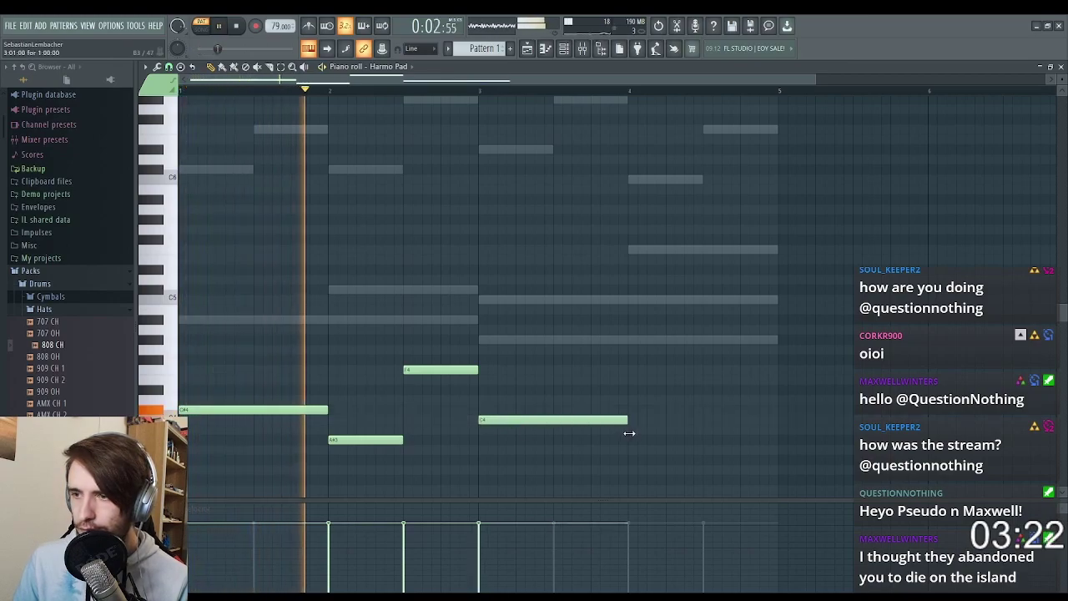
pyautogui.scroll(-2, 568, 372)
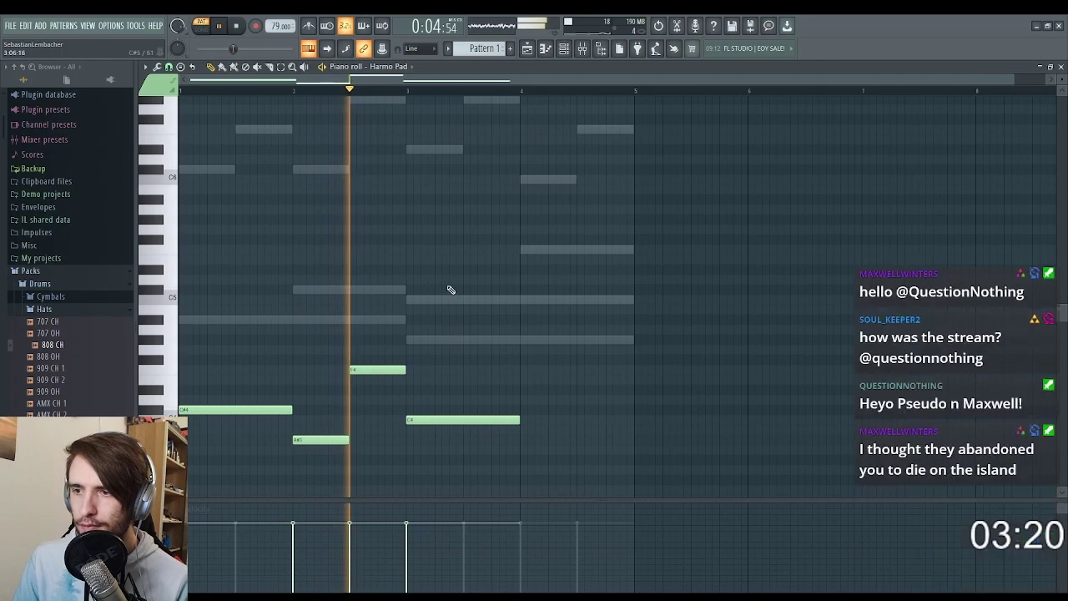
pyautogui.scroll(2, 489, 345)
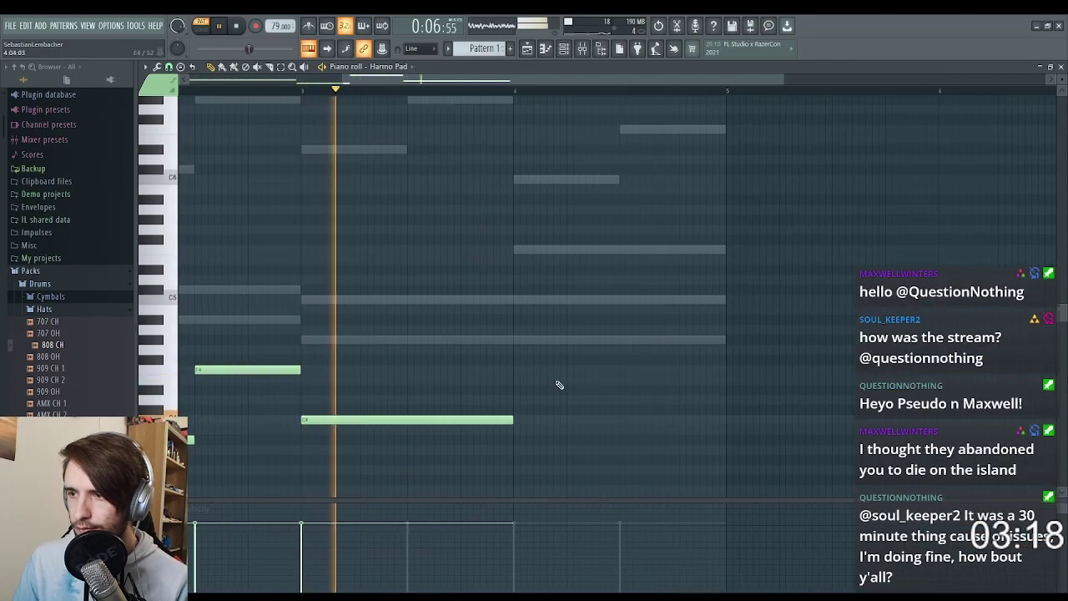
# Step: Add half-bar Harmo Pad notes G#4 at bar 4 and D#4 midway through it, and play the pattern before closing the piano roll
pyautogui.scroll(1, 509, 405)
pyautogui.scroll(2, 493, 422)
pyautogui.press('space')
pyautogui.moveTo(517, 451); pyautogui.dragTo(451, 448)
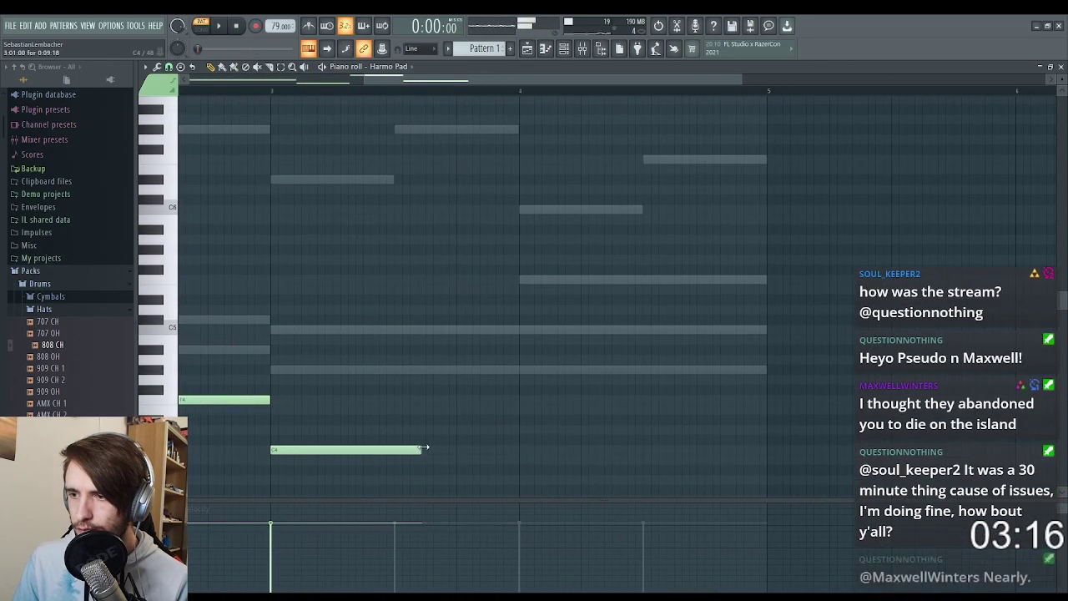
pyautogui.click(523, 383)
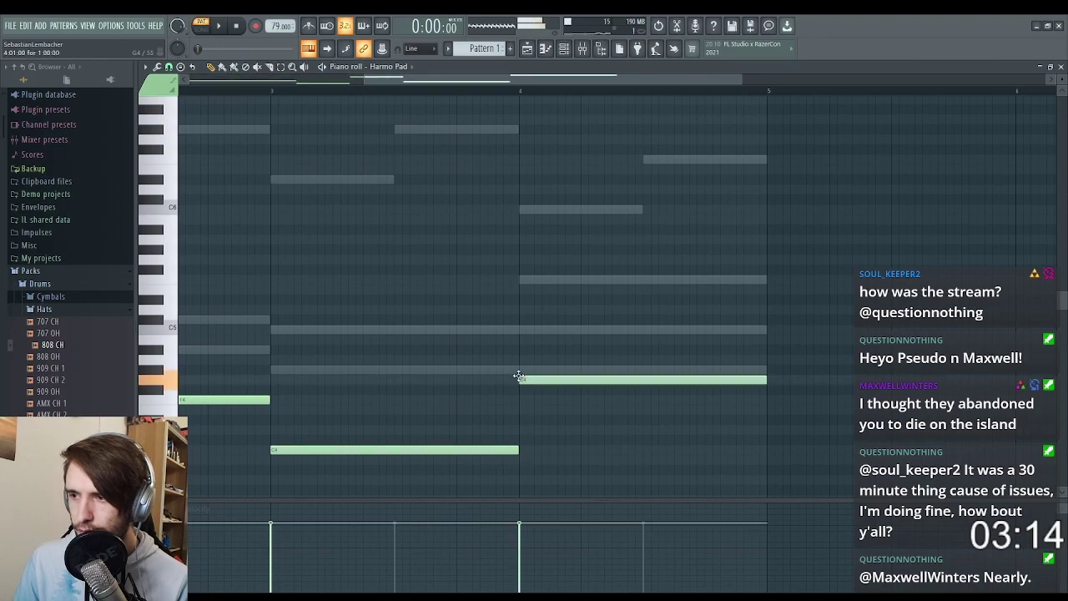
pyautogui.moveTo(520, 376); pyautogui.dragTo(517, 364)
pyautogui.moveTo(766, 371); pyautogui.dragTo(642, 386)
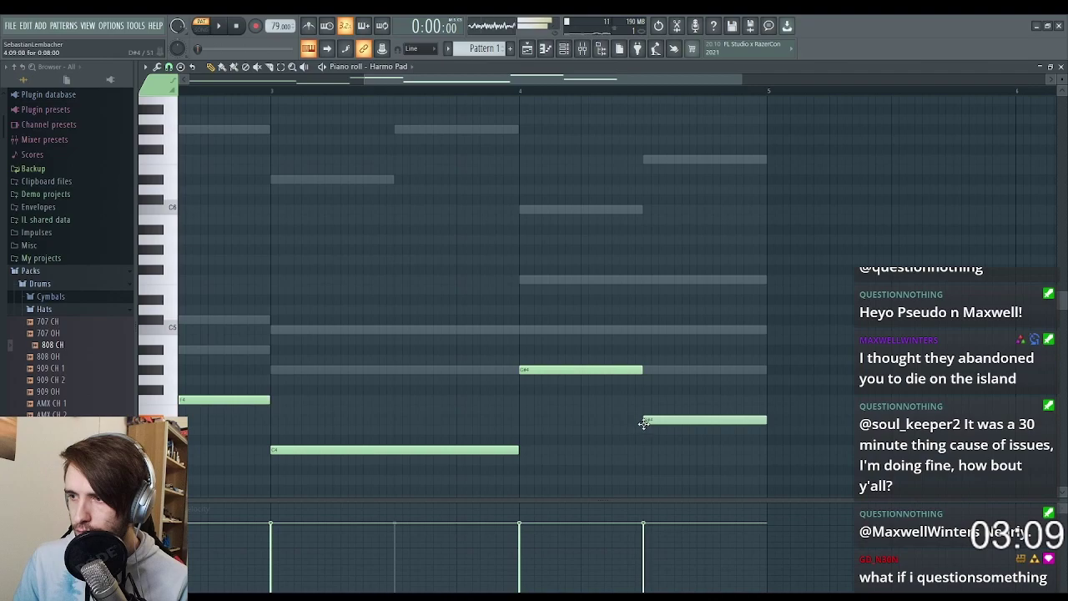
pyautogui.scroll(-3, 492, 419)
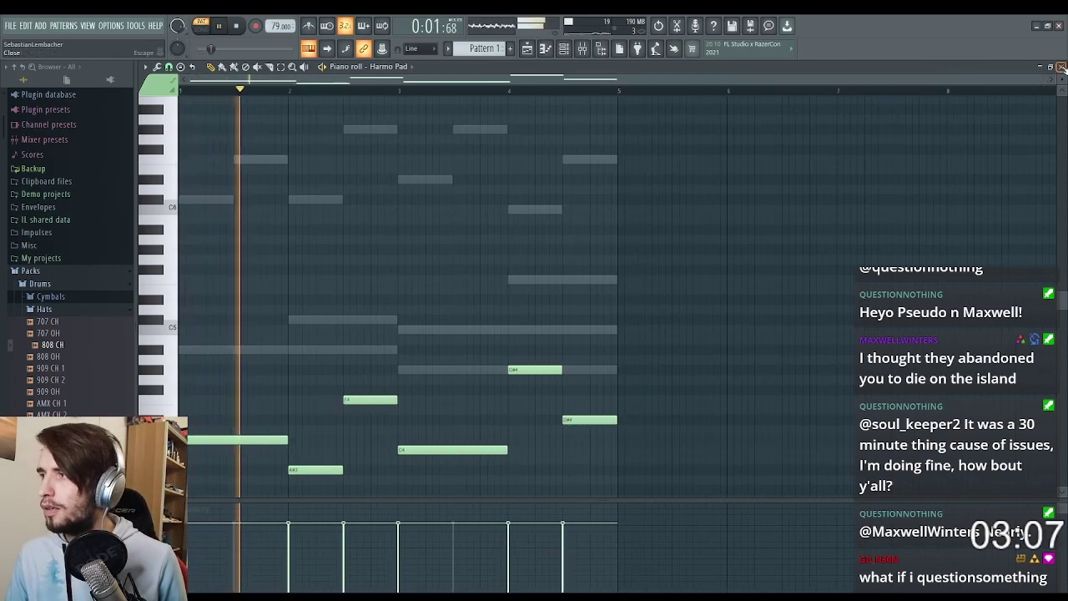
pyautogui.click(1061, 67)
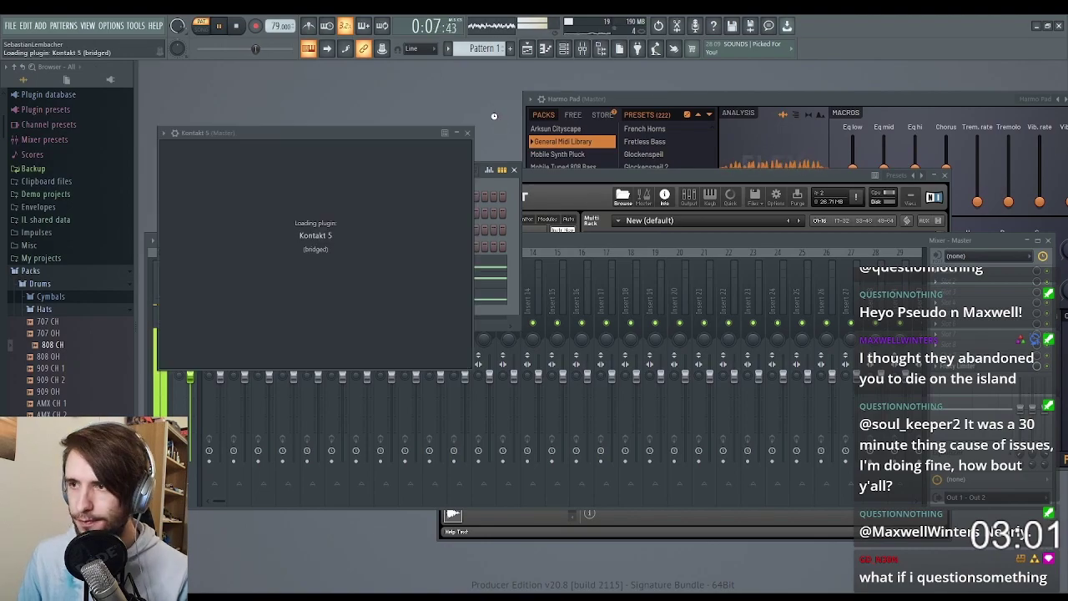
# Step: Load Violin Ensemble from the Kontakt Factory Library into Kontakt 5 and select its Staccato articulation
pyautogui.moveTo(261, 142); pyautogui.dragTo(554, 128)
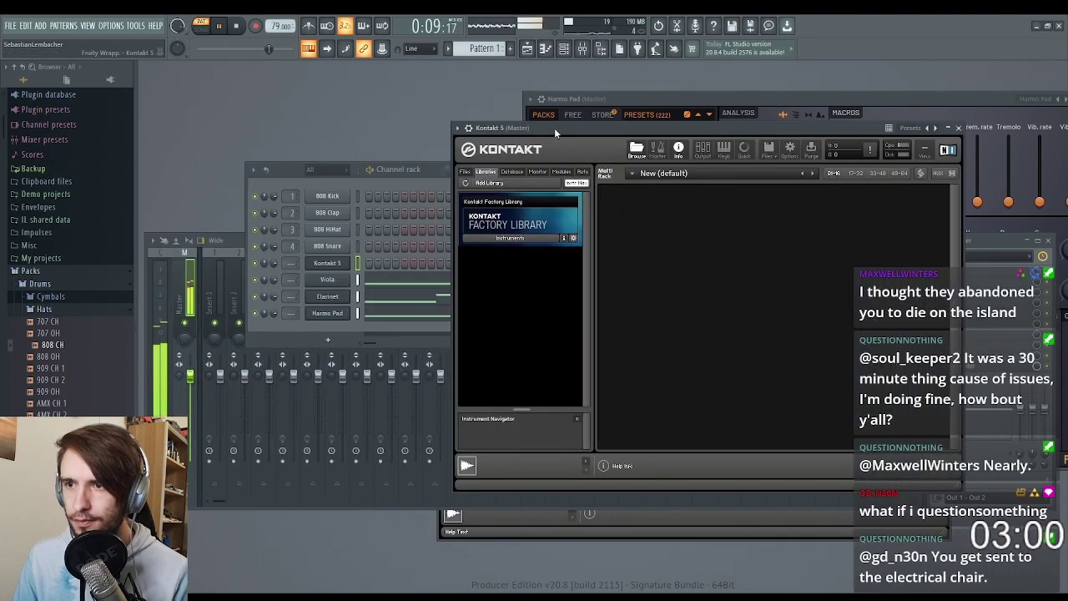
pyautogui.click(506, 239)
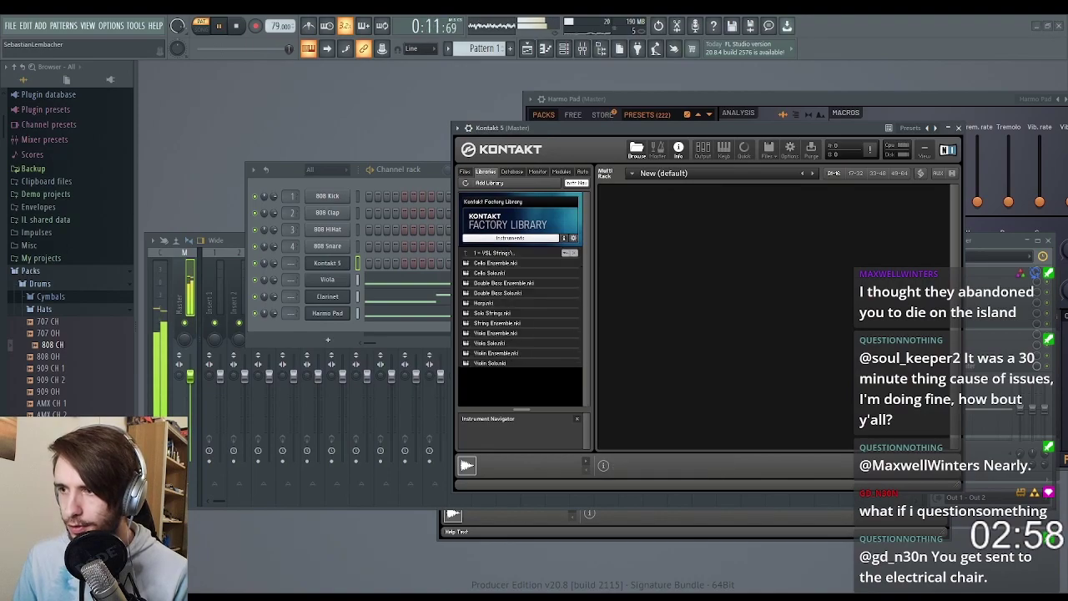
pyautogui.doubleClick(496, 353)
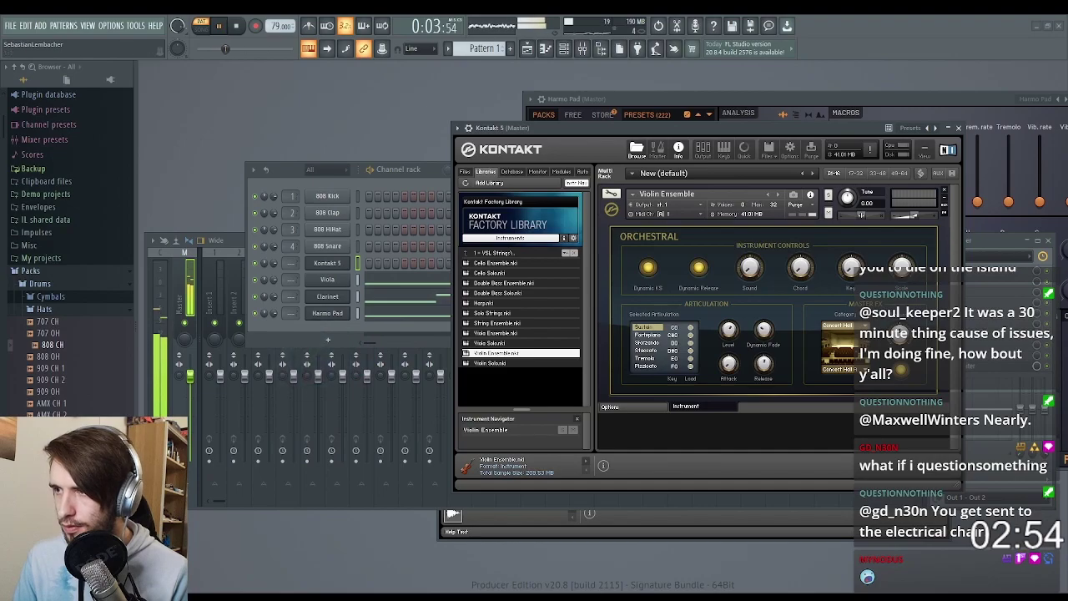
pyautogui.doubleClick(600, 129)
pyautogui.doubleClick(504, 130)
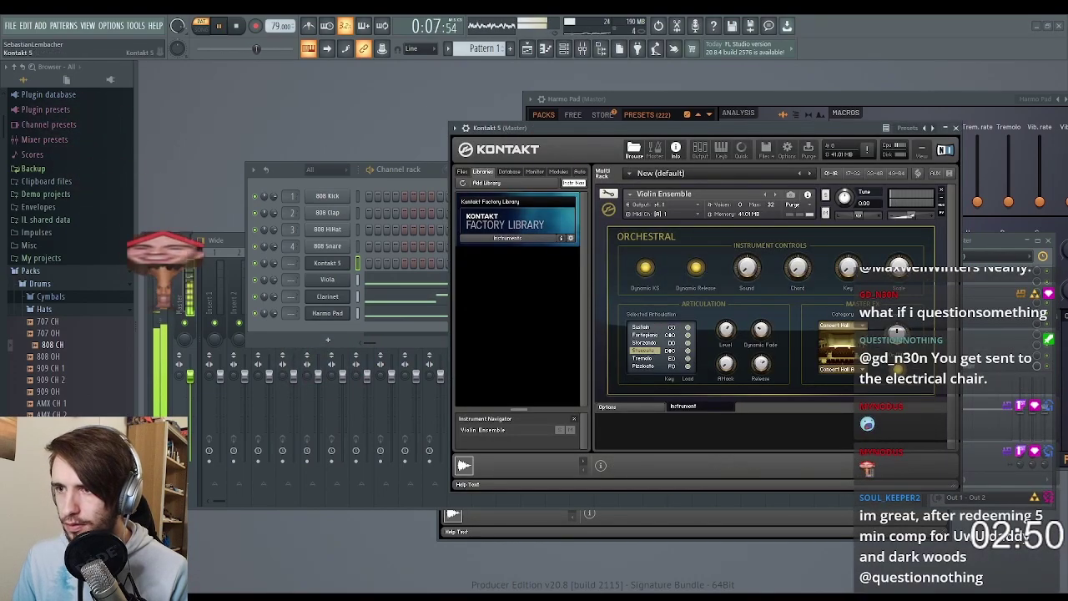
# Step: Open the Kontakt 5 channel's piano roll and add one-step notes C#5 at step 1 and A#4 at step 3 of bar 1
pyautogui.click(365, 273)
pyautogui.press('F7')
pyautogui.press('space')
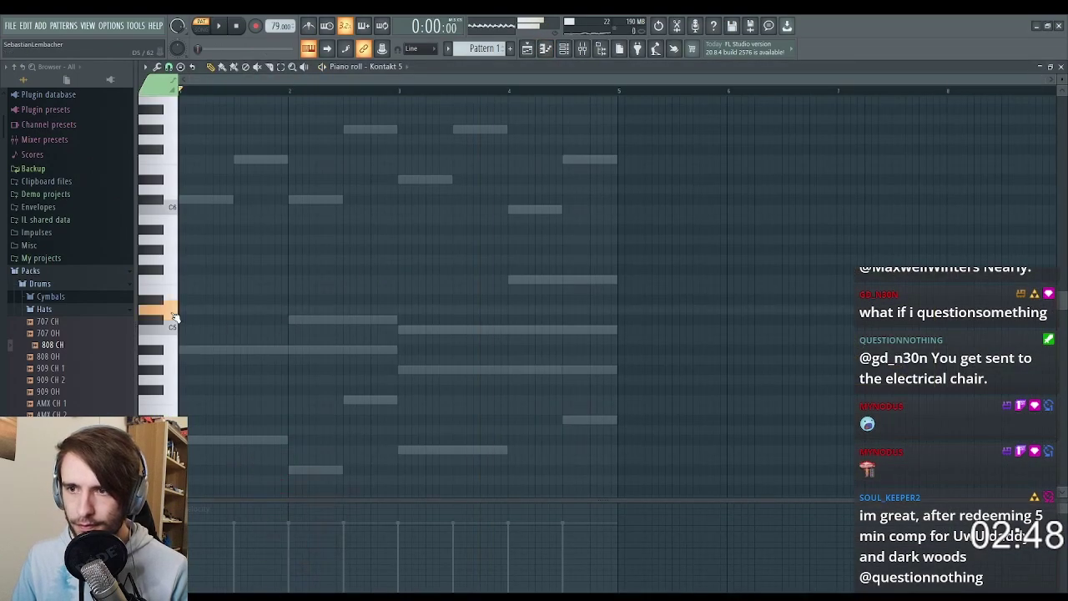
pyautogui.press('space')
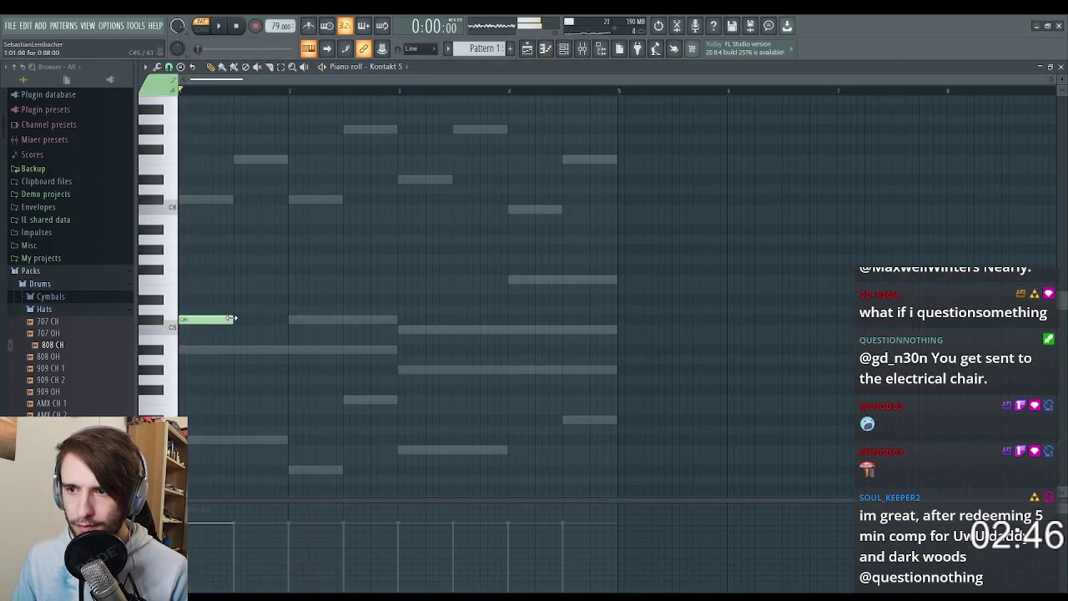
pyautogui.scroll(8, 192, 328)
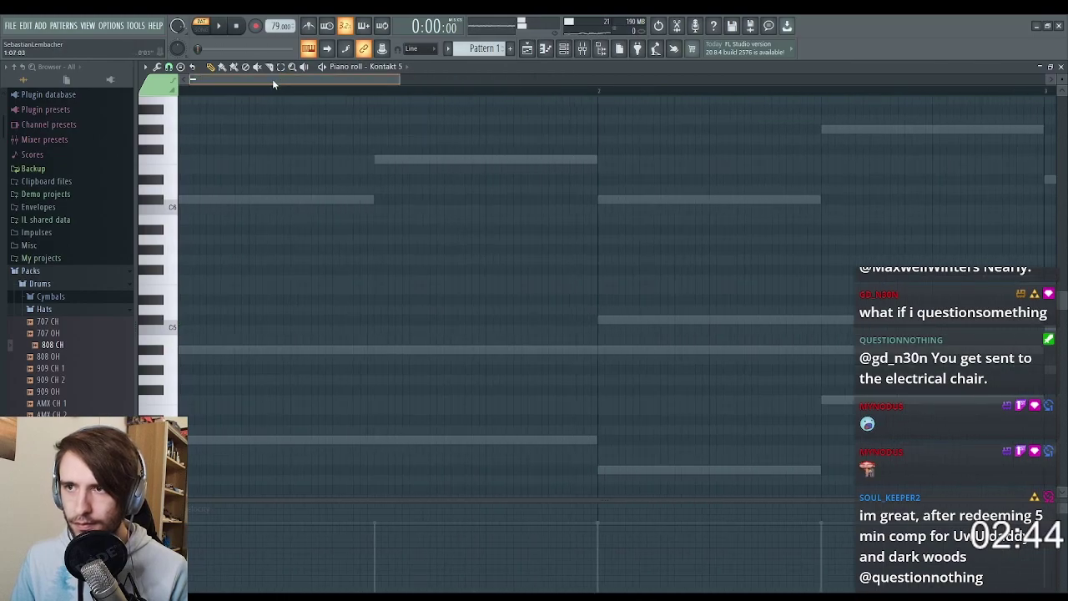
pyautogui.moveTo(208, 346); pyautogui.dragTo(241, 351)
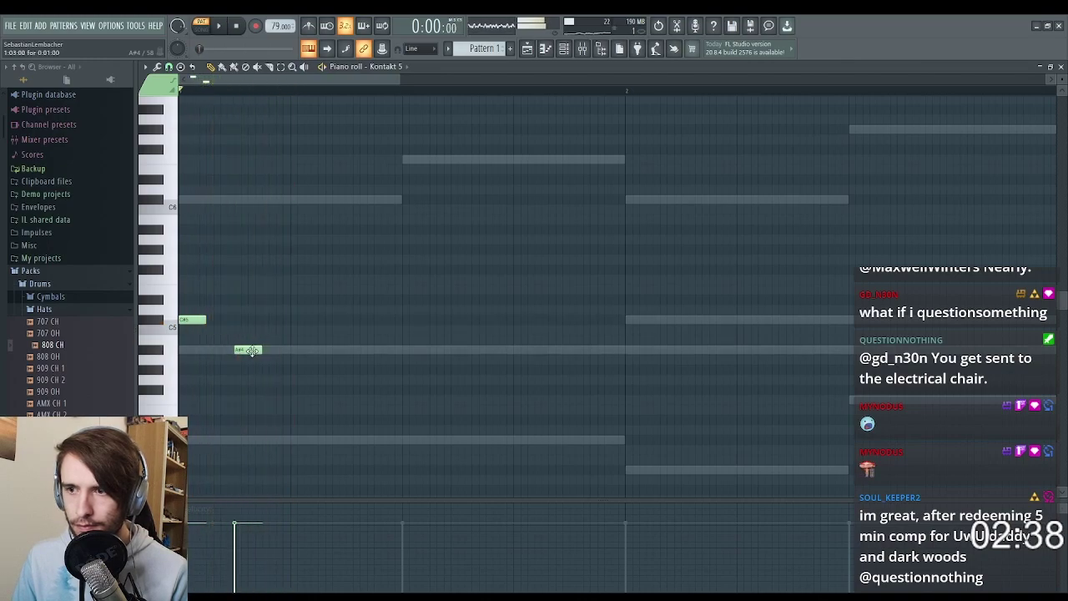
pyautogui.press('space')
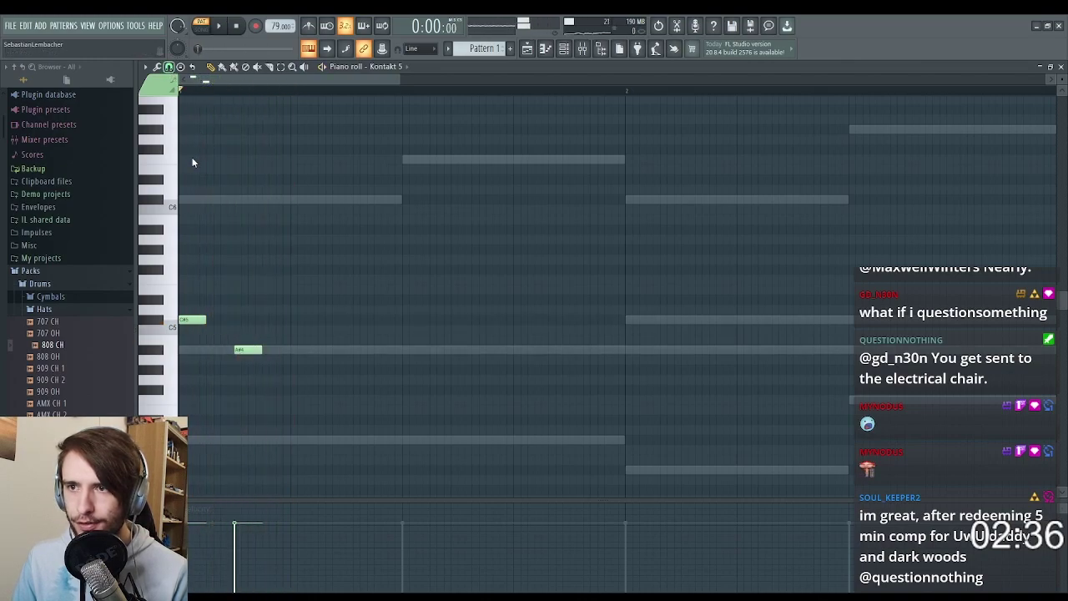
# Step: Lengthen the C#5 note to two steps and replace the A#4 with a three-step A#4 at step 4
pyautogui.scroll(3, 263, 316)
pyautogui.moveTo(277, 81); pyautogui.dragTo(255, 81)
pyautogui.click(226, 320)
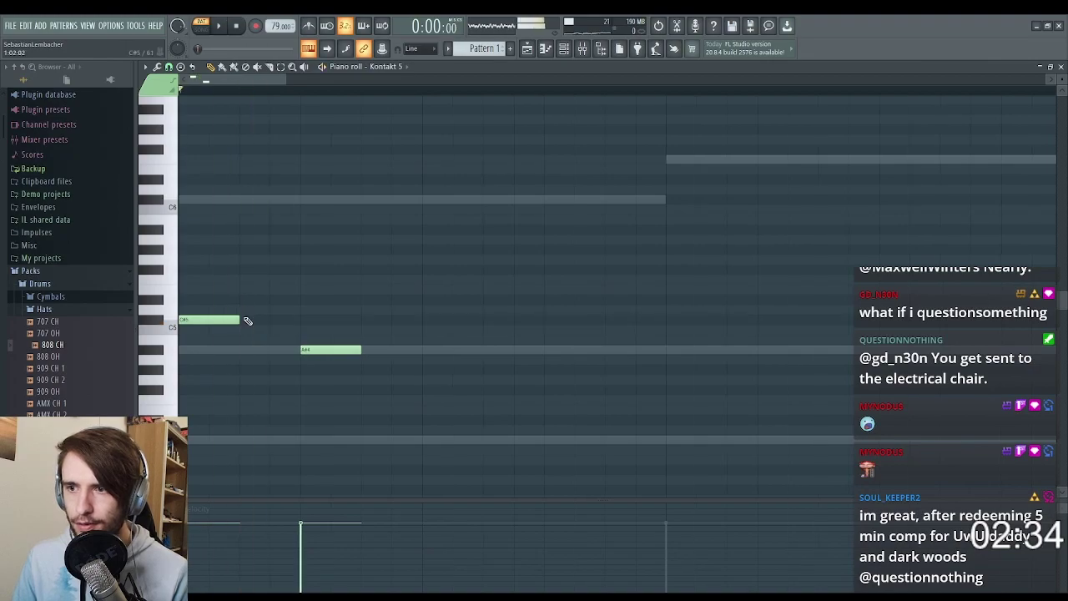
pyautogui.moveTo(418, 365); pyautogui.dragTo(364, 339)
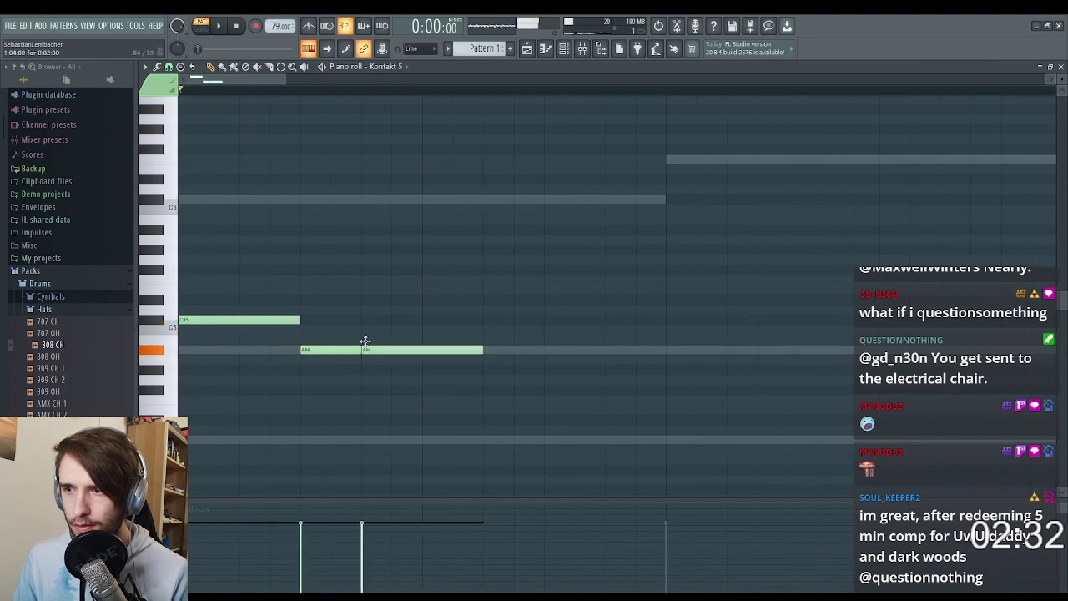
pyautogui.rightClick(335, 350)
pyautogui.press('space')
pyautogui.press('space')
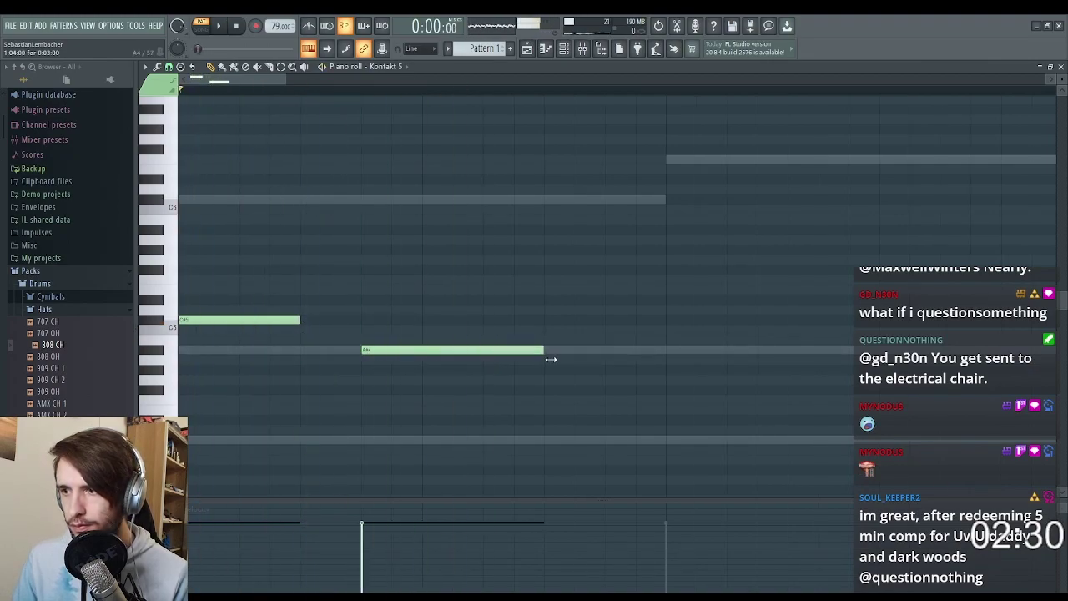
# Step: Add a three-step F5 directly after the A#4 and play the phrase with the metronome on
pyautogui.scroll(-4, 484, 238)
pyautogui.press('space')
pyautogui.press('space')
pyautogui.press('space')
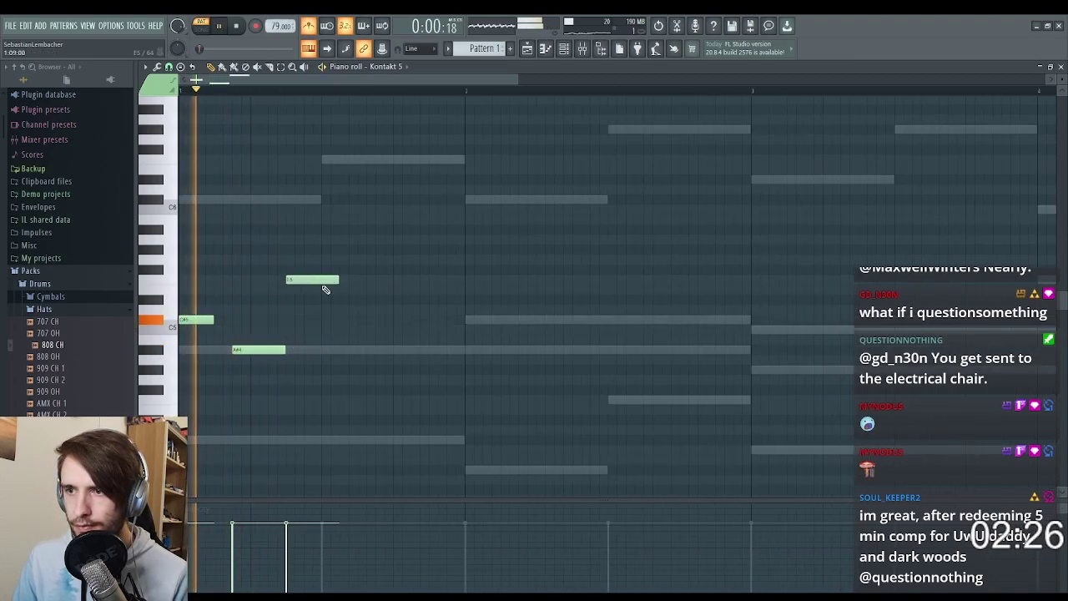
# Step: Lengthen the first C#5 to three steps and complete bar 1 with a three-step C#5 and two-step notes C5 and A#4
pyautogui.moveTo(212, 320); pyautogui.dragTo(233, 321)
pyautogui.press('space')
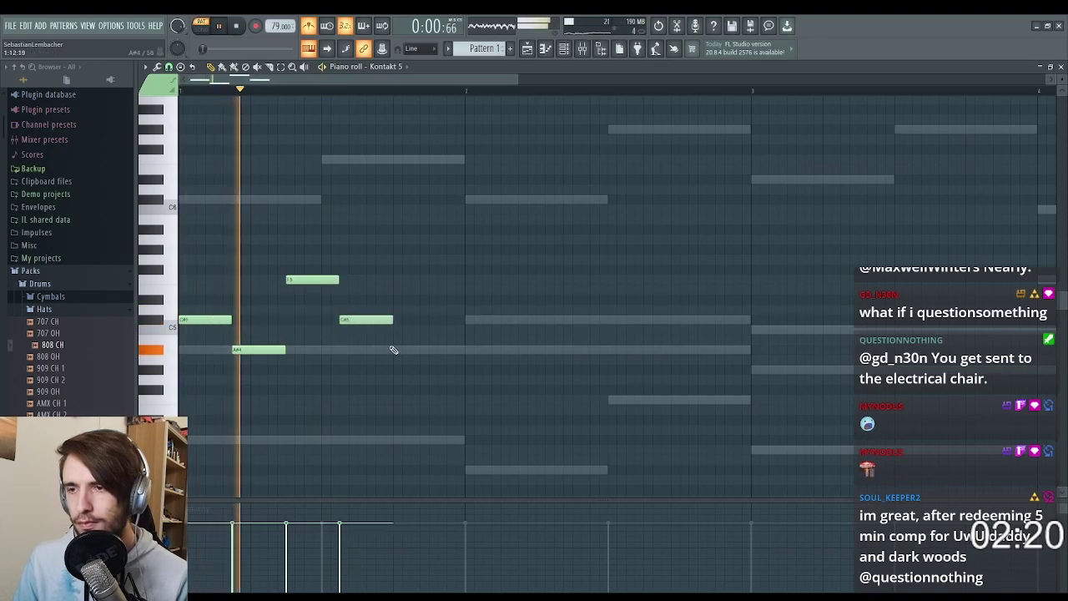
pyautogui.scroll(2, 439, 318)
pyautogui.press('space')
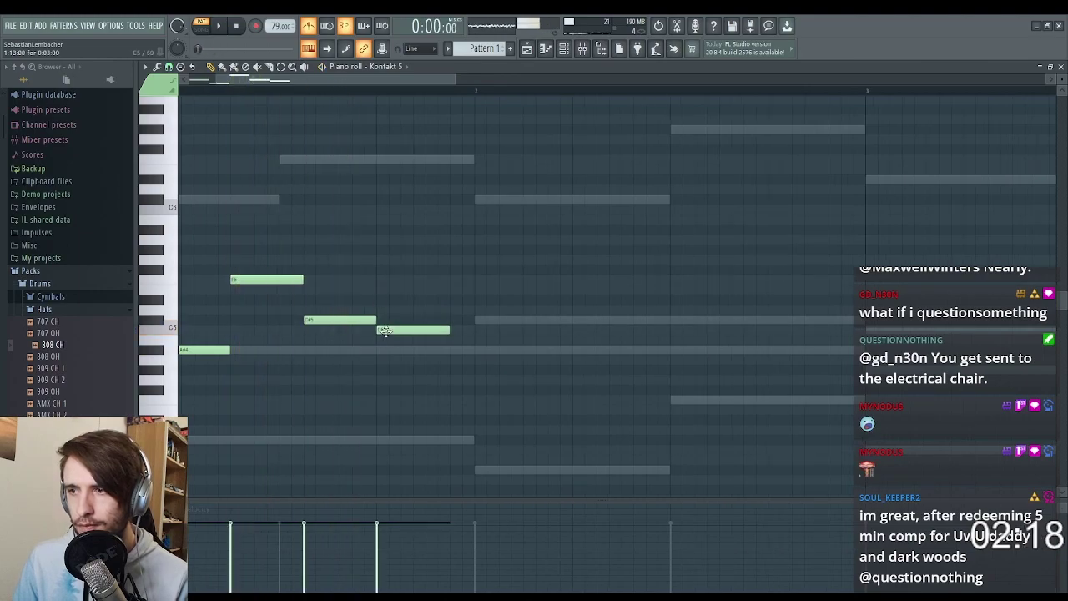
pyautogui.click(426, 349)
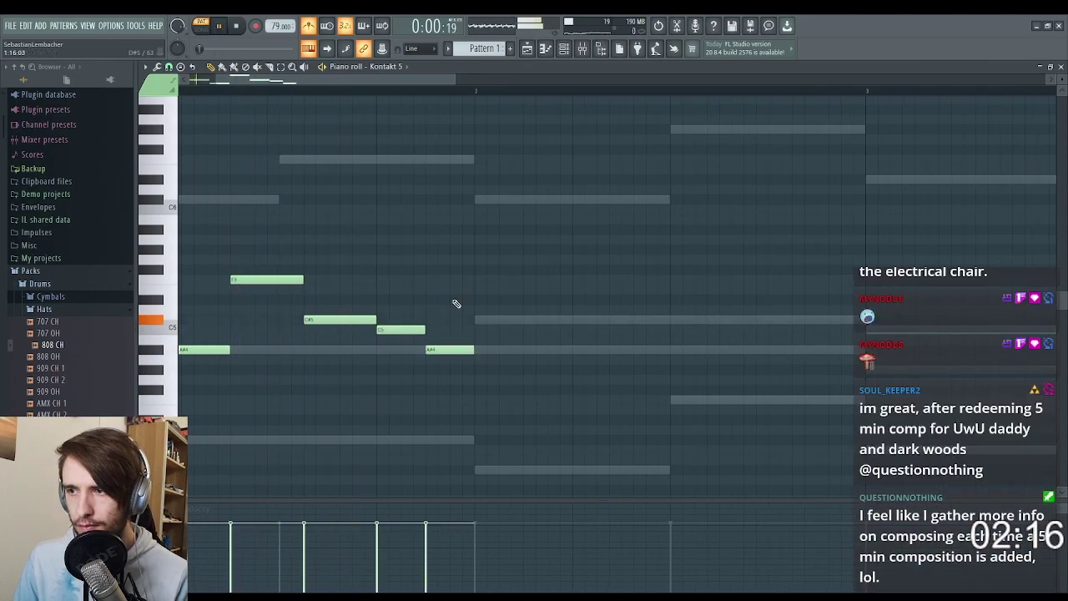
# Step: Duplicate the bar 1 violin phrase into bar 2 and play it with the metronome turned off
pyautogui.scroll(-2, 456, 301)
pyautogui.press('space')
pyautogui.keyDown('ctrl'); pyautogui.click(456, 266); pyautogui.keyUp('ctrl')
pyautogui.click(309, 26)
pyautogui.scroll(2, 699, 292)
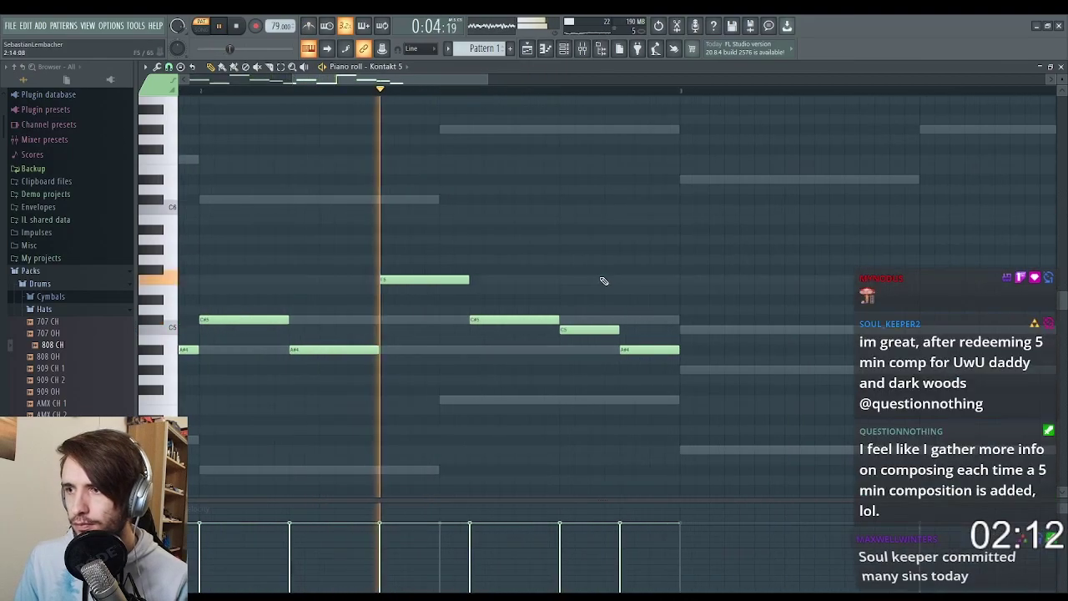
# Step: Change bar 2's last two violin notes to F5 and C#5, and copy bars 1 and 2 into bars 3 and 4
pyautogui.scroll(2, 690, 296)
pyautogui.press('space')
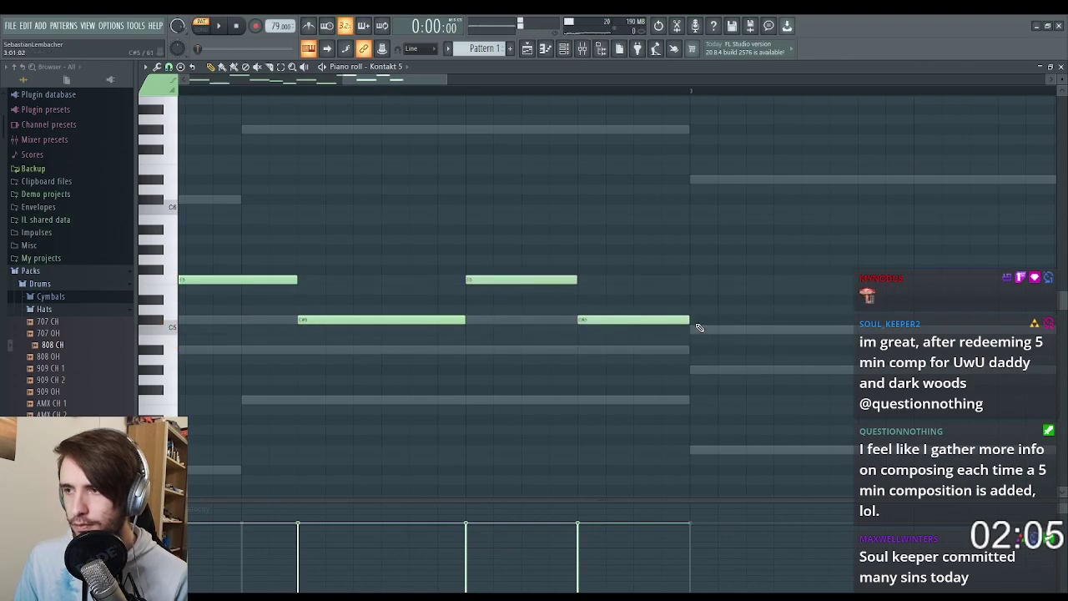
pyautogui.scroll(-6, 562, 275)
pyautogui.click(431, 265)
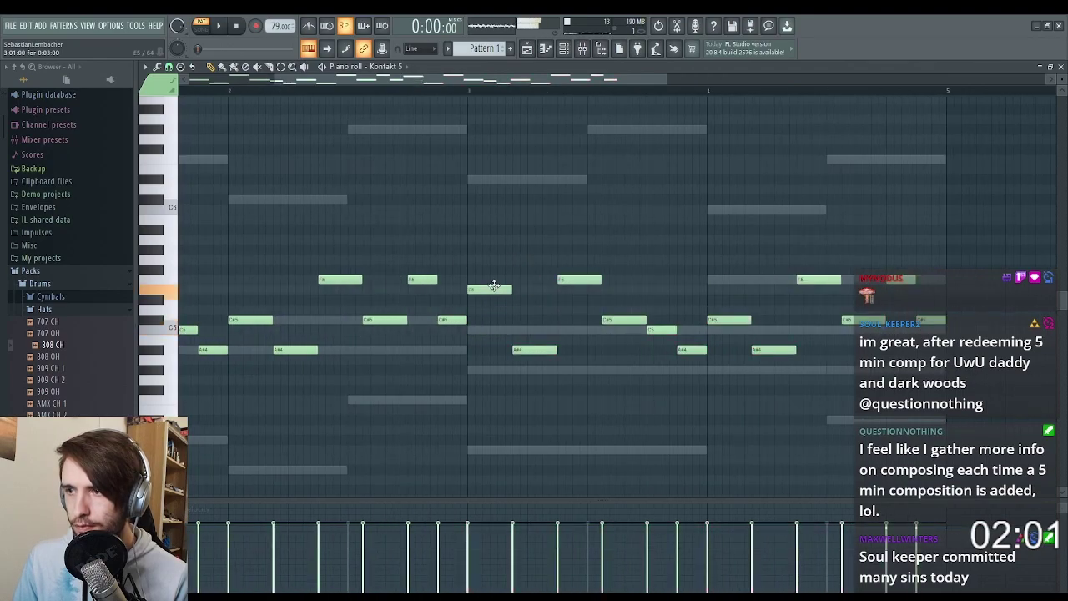
# Step: Repitch the violin notes in bar 3 to D#5, G#4, F5, D#5, G#5 and A#5, and play the pattern
pyautogui.scroll(2, 501, 302)
pyautogui.moveTo(542, 350); pyautogui.dragTo(536, 373)
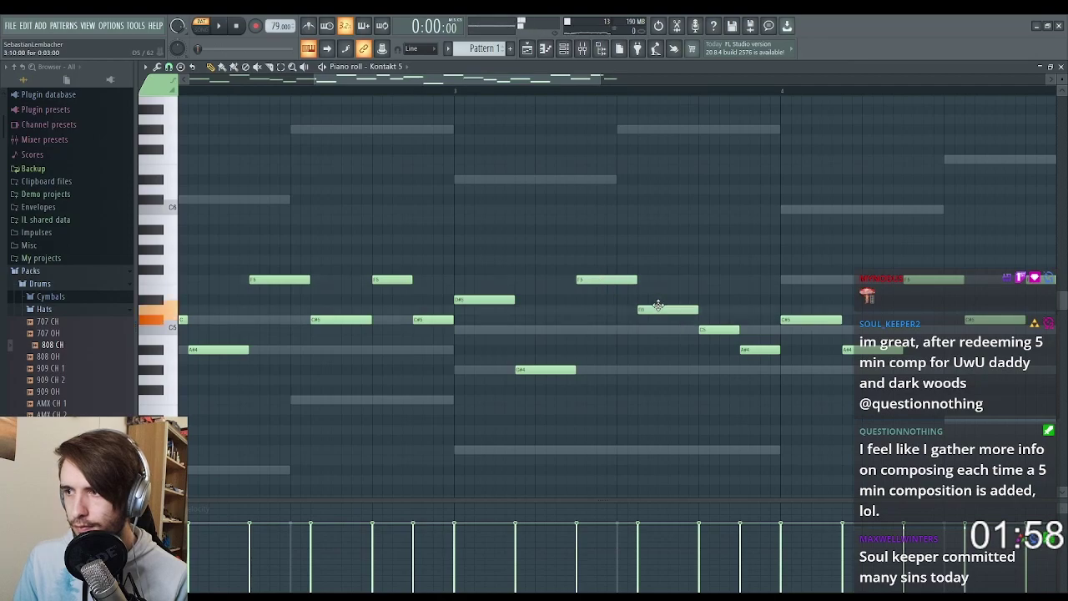
pyautogui.click(710, 329)
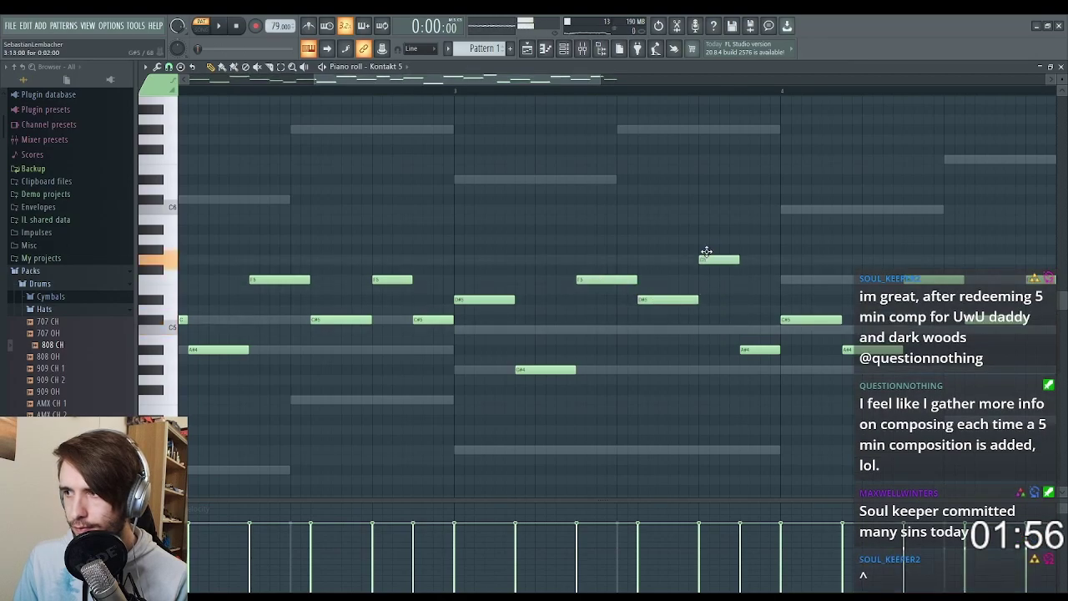
pyautogui.moveTo(754, 328); pyautogui.dragTo(753, 226)
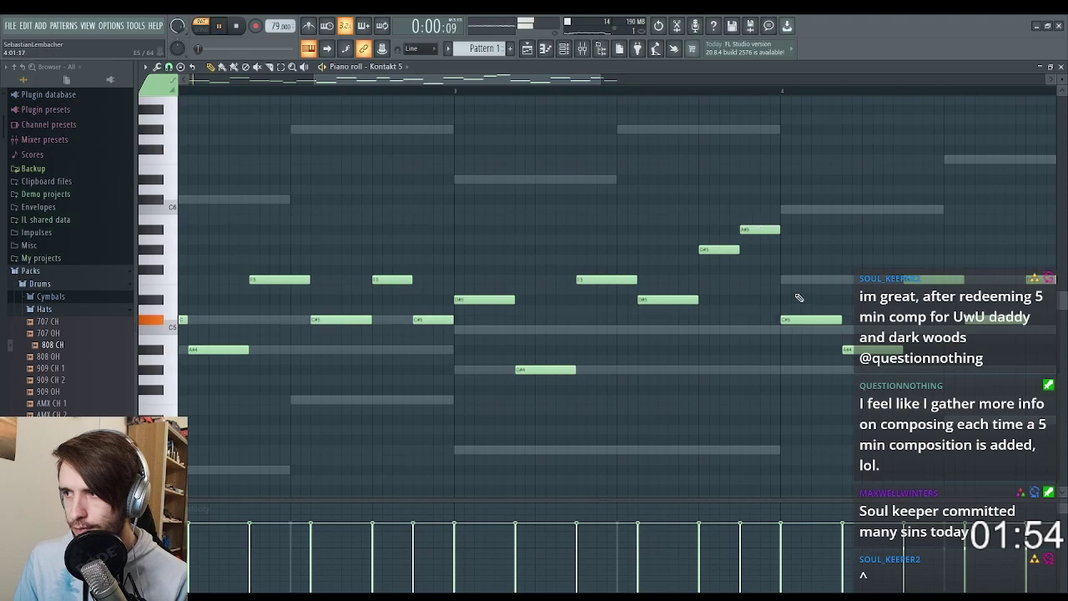
pyautogui.scroll(-2, 794, 288)
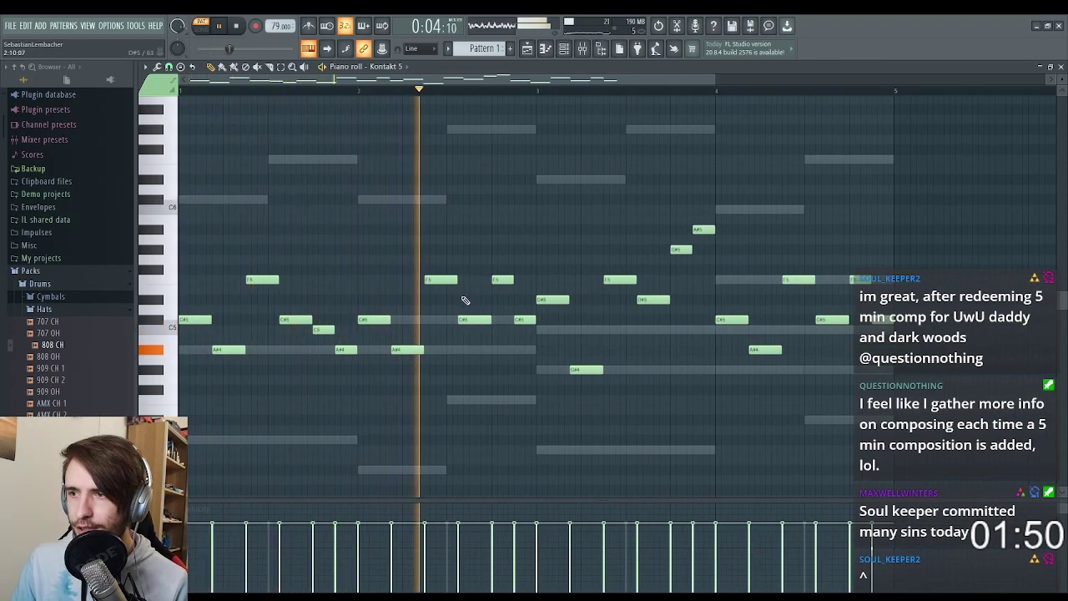
pyautogui.scroll(3, 567, 288)
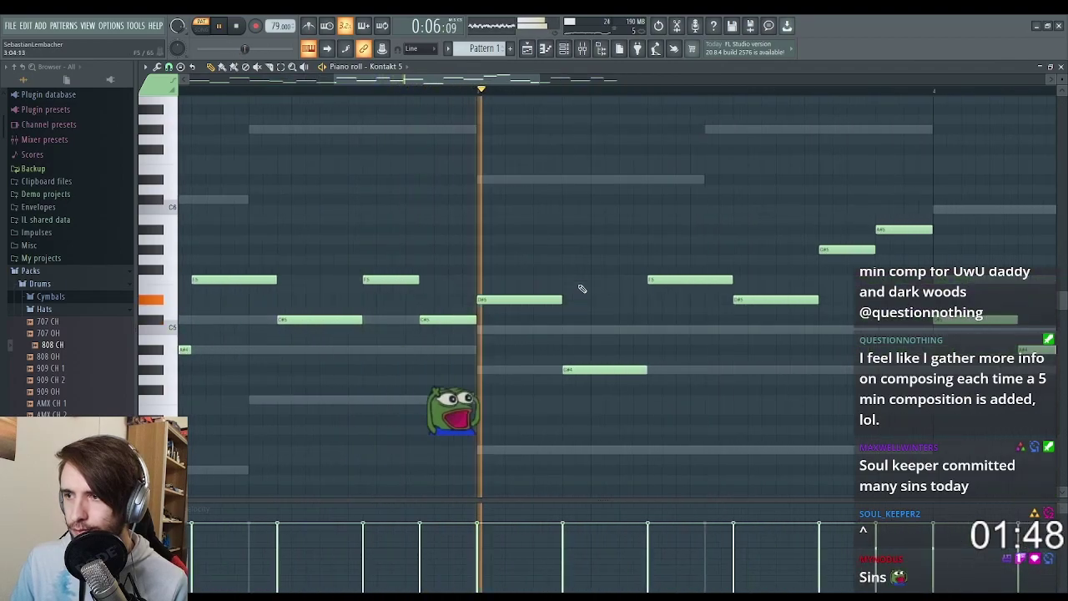
pyautogui.scroll(-3, 764, 342)
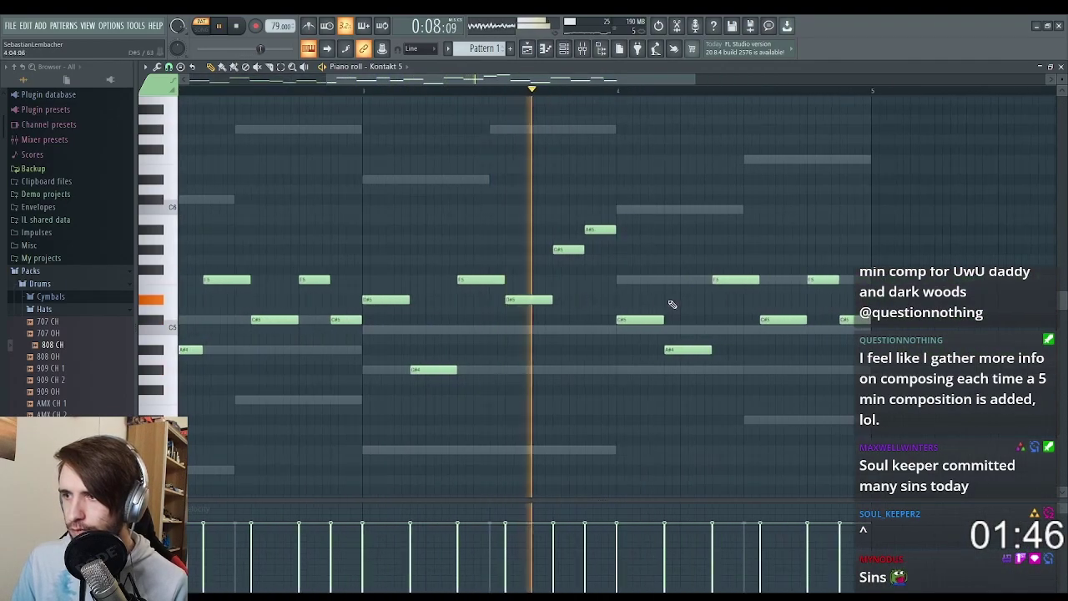
# Step: Repitch bar 4's second violin note to C5 and its last three to A#5, C#6 and C6, and play from the start
pyautogui.scroll(2, 626, 299)
pyautogui.scroll(2, 576, 309)
pyautogui.press('space')
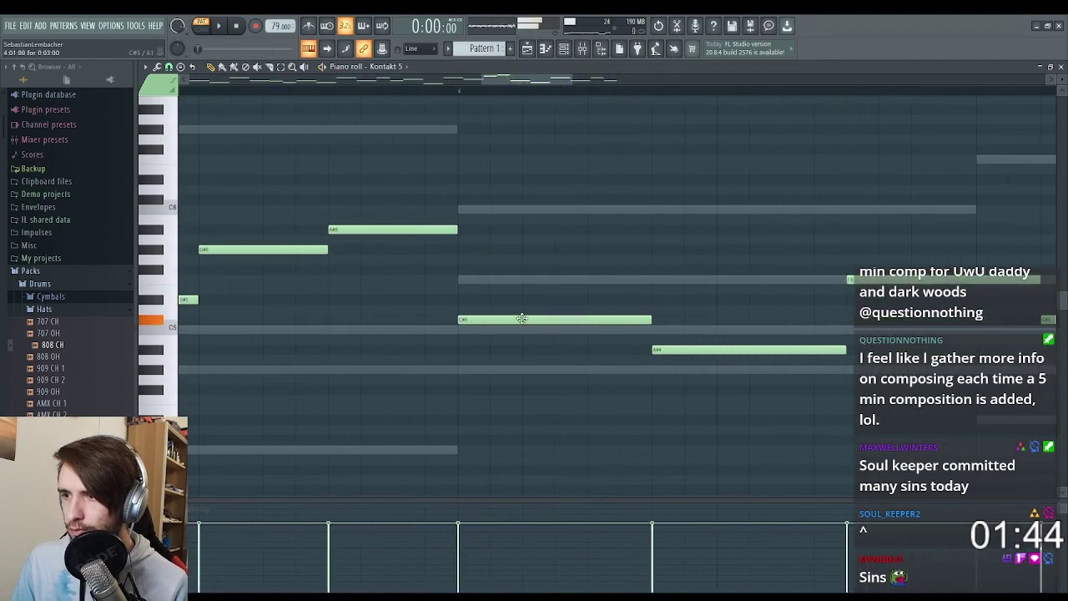
pyautogui.scroll(-4, 724, 362)
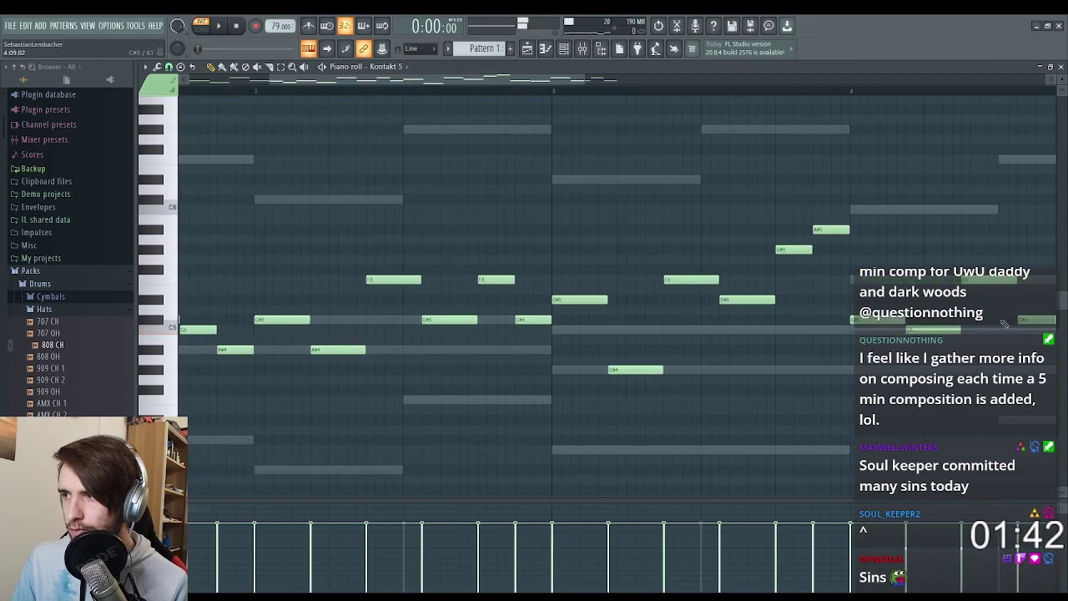
pyautogui.scroll(3, 747, 278)
pyautogui.moveTo(853, 317); pyautogui.dragTo(854, 216)
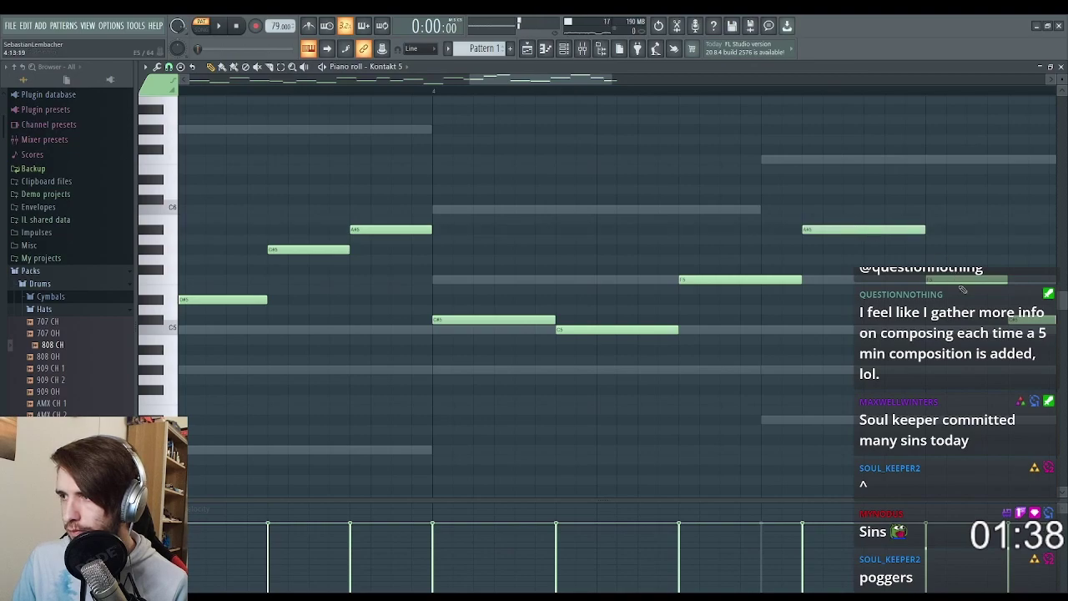
pyautogui.moveTo(955, 273); pyautogui.dragTo(944, 200)
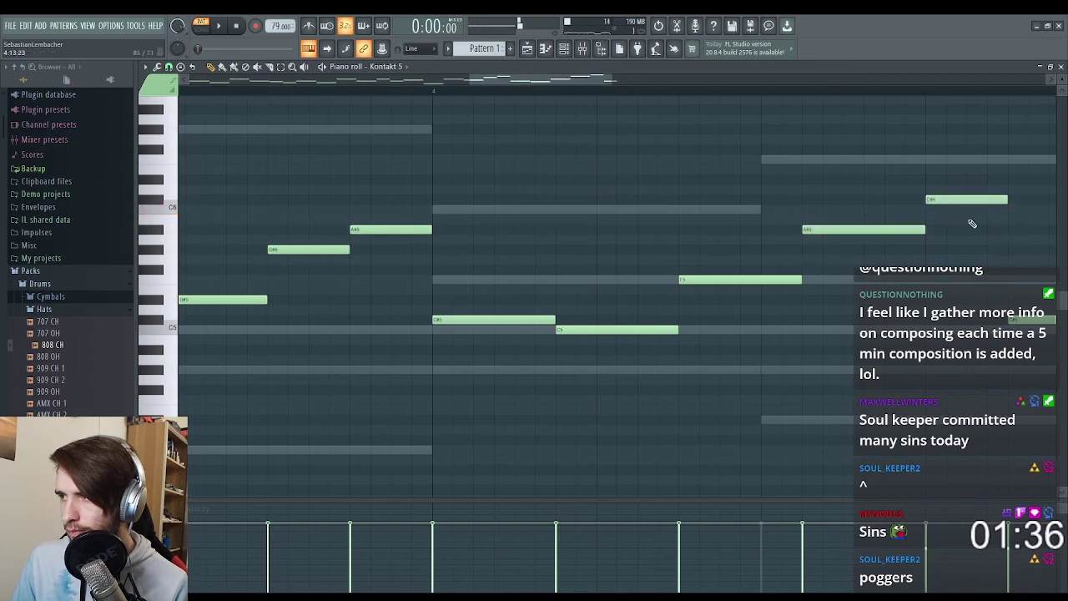
pyautogui.scroll(-4, 1020, 211)
pyautogui.press('space')
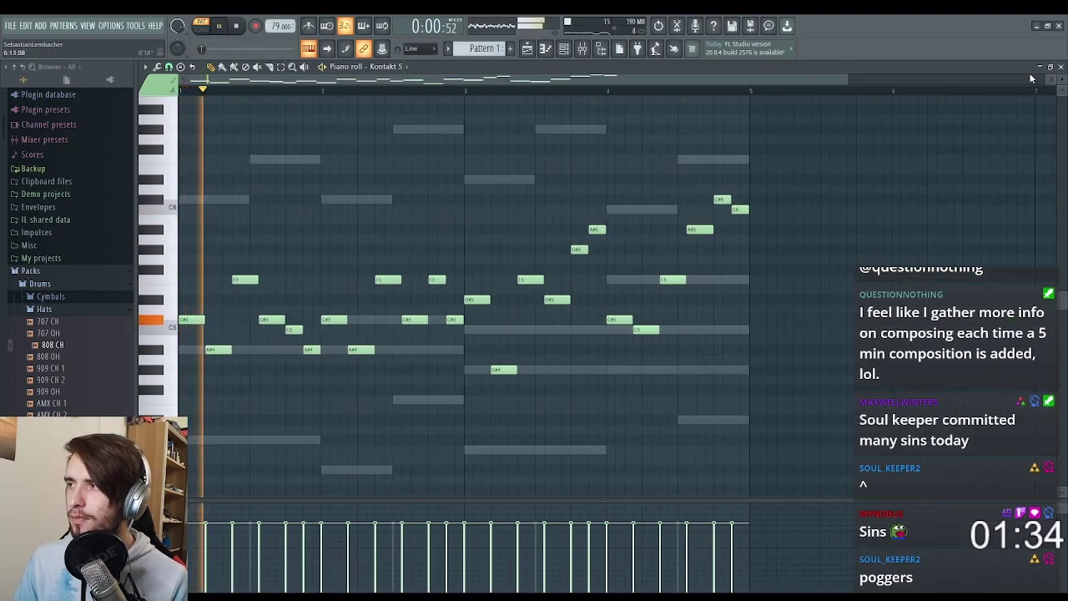
# Step: Stop playback and transpose all the violin notes up one octave
pyautogui.press('space')
pyautogui.hotkey('ctrl', 'a')
pyautogui.scroll(1, 766, 319)
pyautogui.hotkey('ctrl', 'Up')
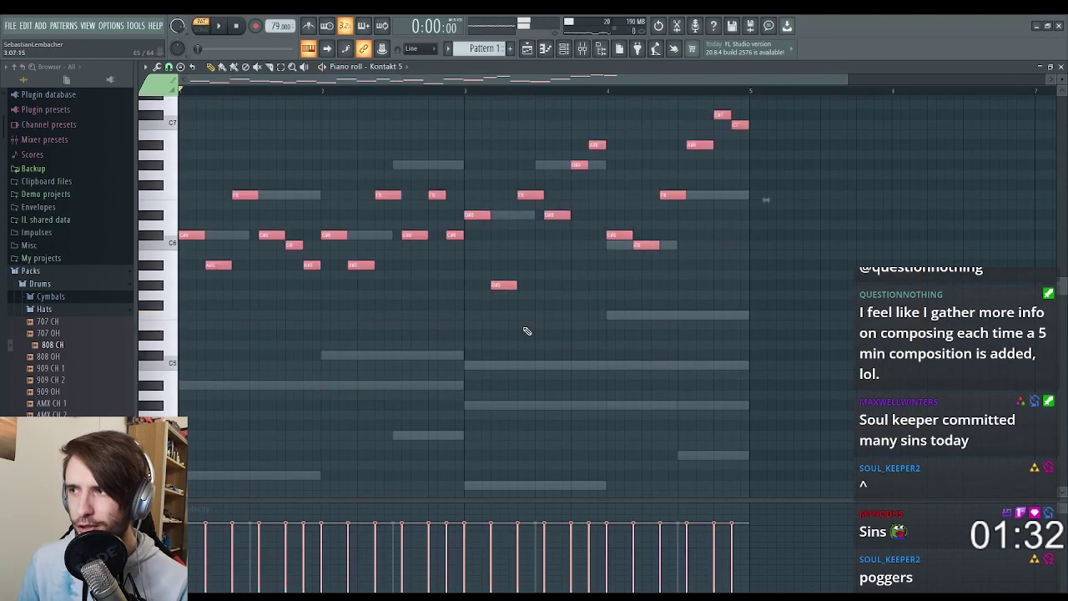
# Step: Layer a copy of the whole violin melody one octave below the raised notes and play the pattern
pyautogui.press('space')
pyautogui.press('space')
pyautogui.moveTo(190, 235); pyautogui.dragTo(187, 359)
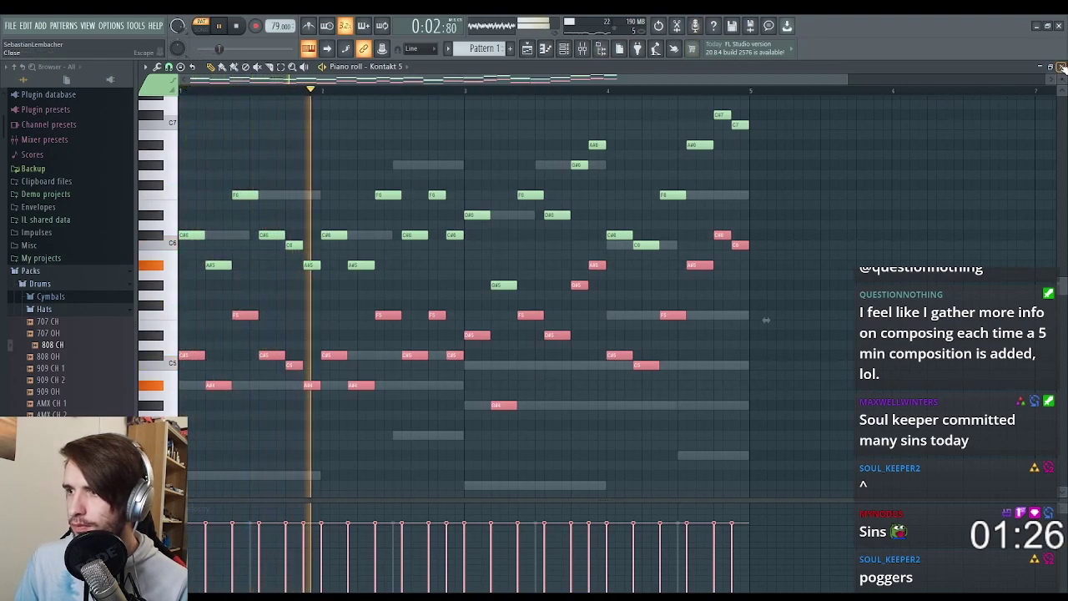
pyautogui.keyDown('ctrl'); pyautogui.click(824, 225); pyautogui.keyUp('ctrl')
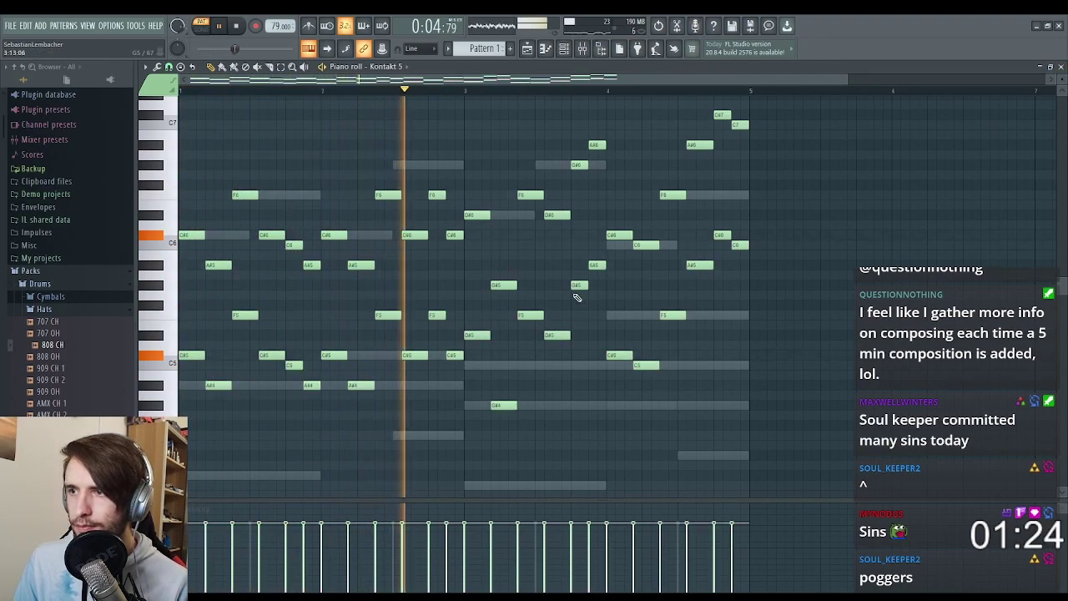
# Step: Repitch bar 4's fourth violin note to D#6 and D#5 in the two octave layers, and play from the third note
pyautogui.scroll(2, 645, 271)
pyautogui.scroll(1, 659, 279)
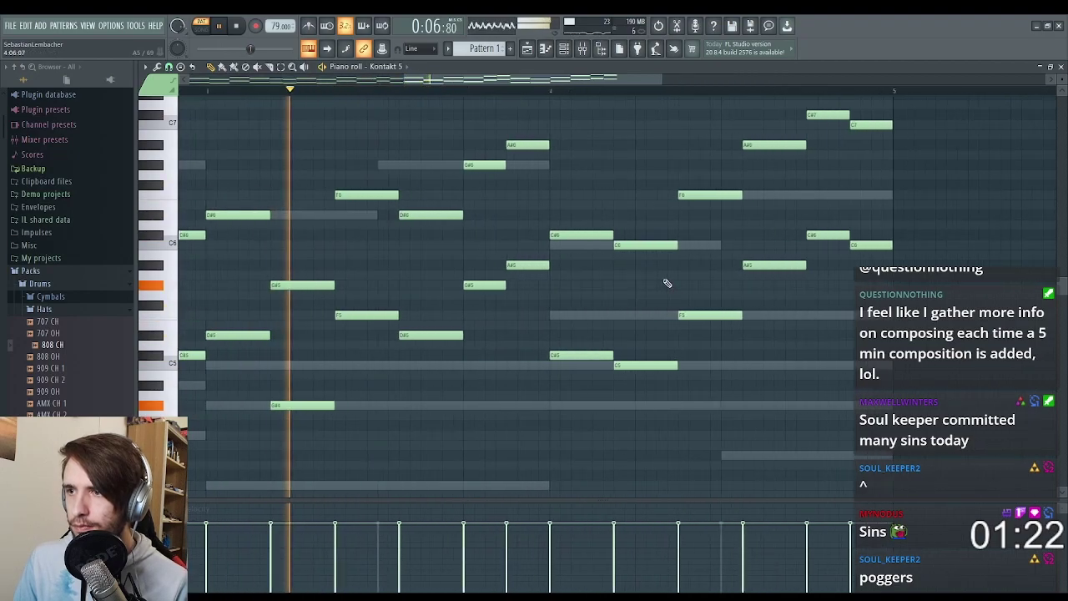
pyautogui.scroll(1, 542, 291)
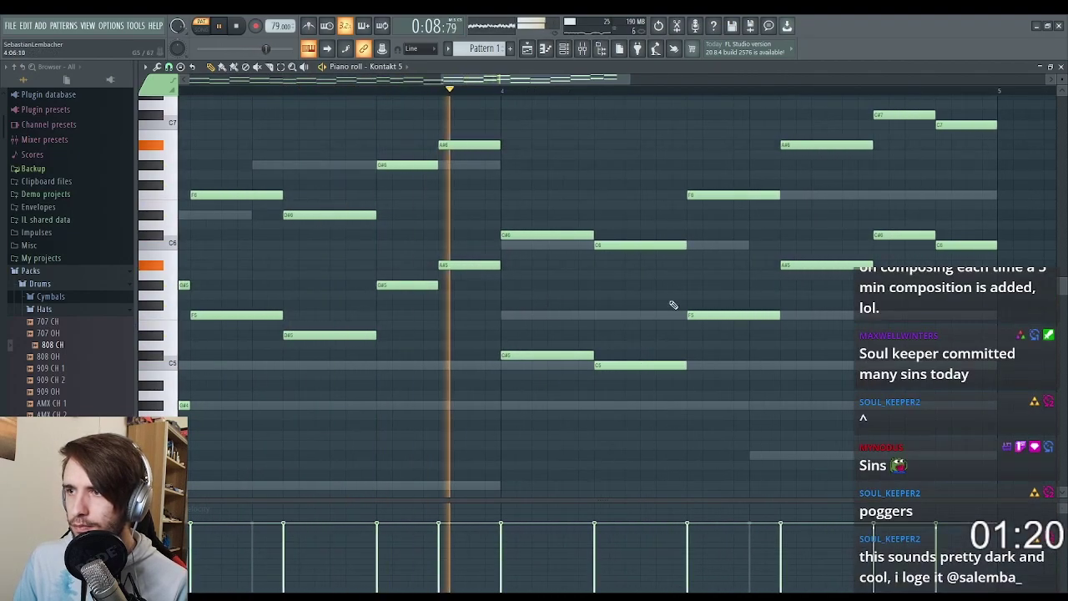
pyautogui.scroll(1, 686, 303)
pyautogui.scroll(-4, 817, 367)
pyautogui.scroll(1, 699, 288)
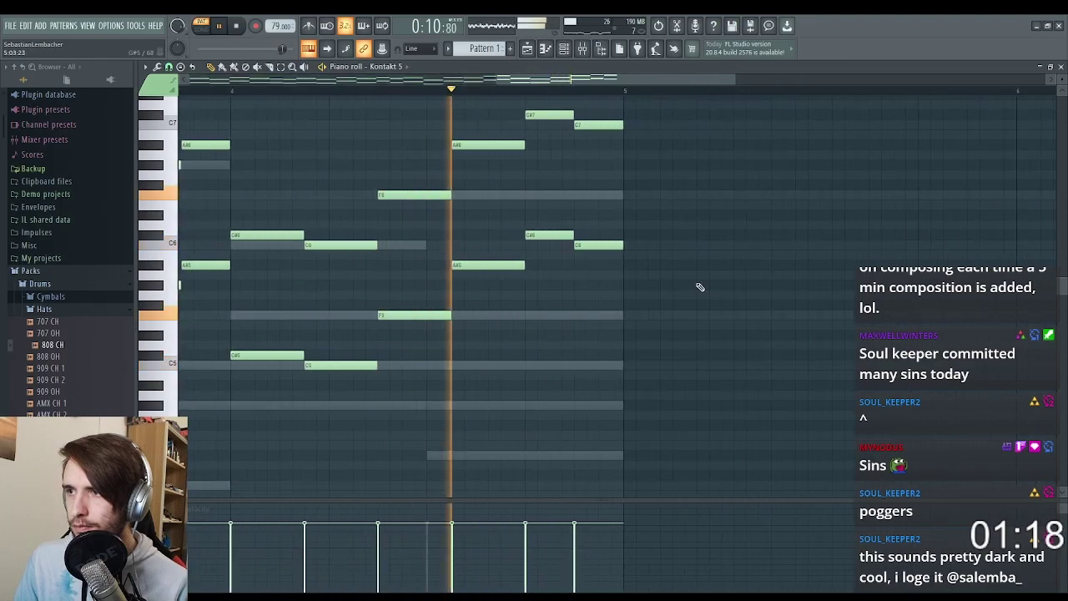
pyautogui.scroll(1, 701, 289)
pyautogui.press('space')
pyautogui.click(261, 81)
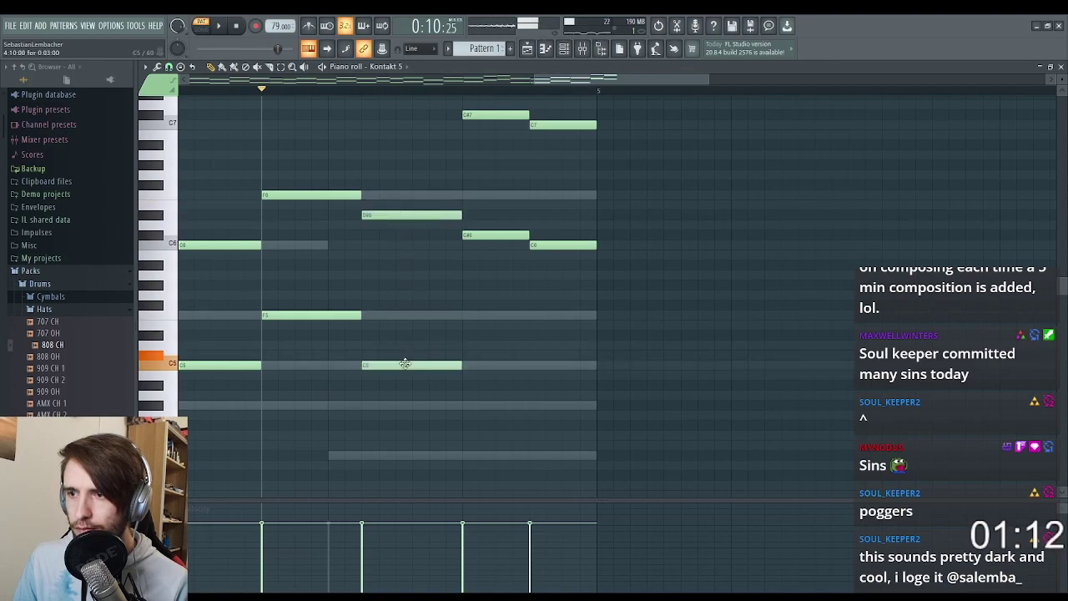
pyautogui.press('space')
pyautogui.scroll(1, 644, 253)
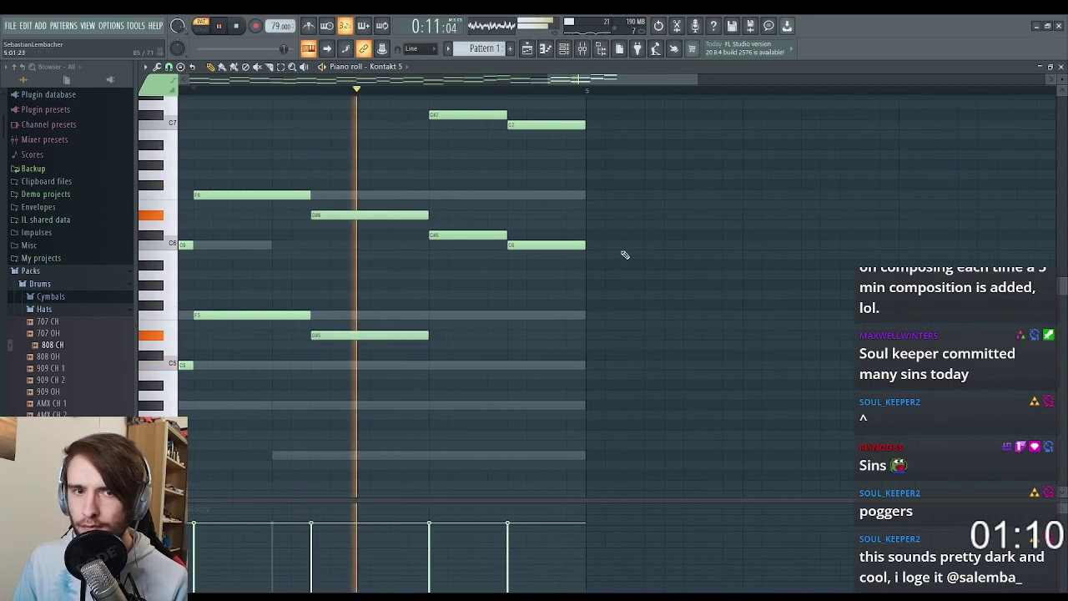
# Step: Try ending bar 4 on D#7 and D#6 in the violin layers, and play the pattern
pyautogui.press('space')
pyautogui.scroll(3, 541, 203)
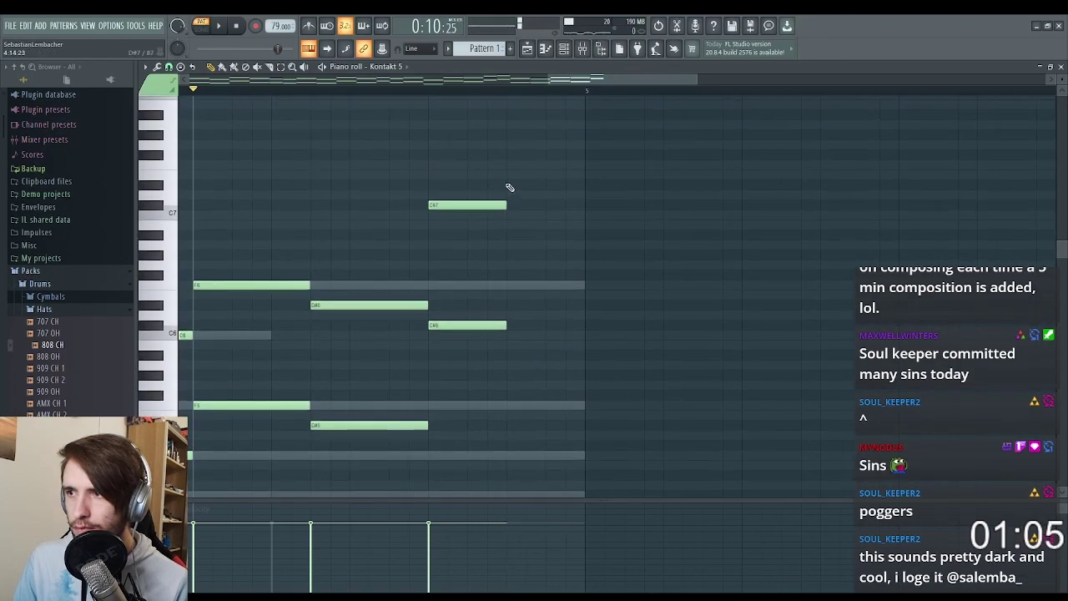
pyautogui.press('space')
pyautogui.scroll(-1, 596, 281)
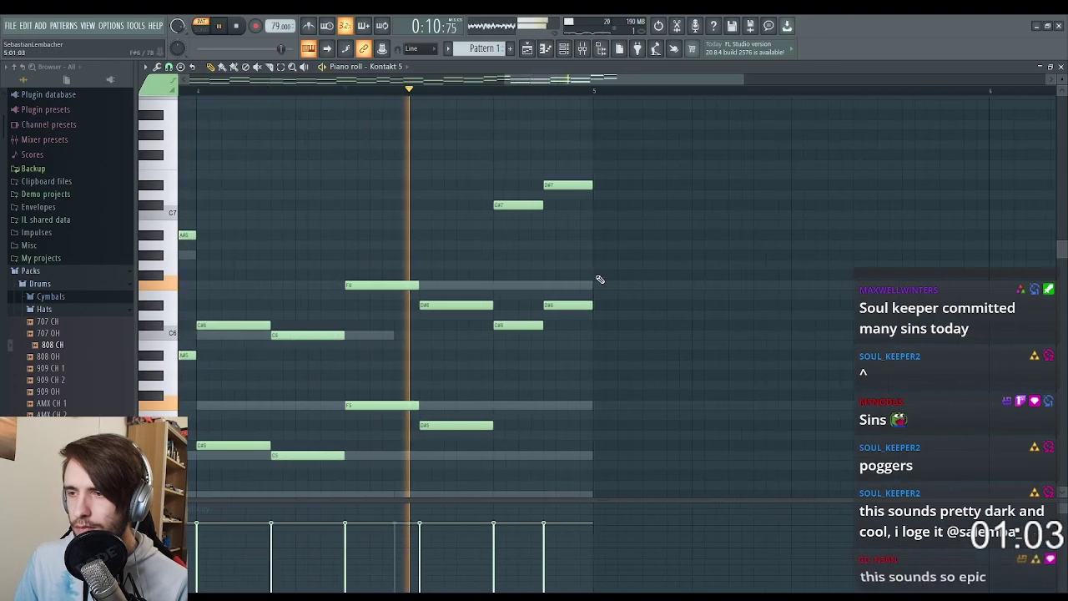
pyautogui.scroll(-3, 627, 303)
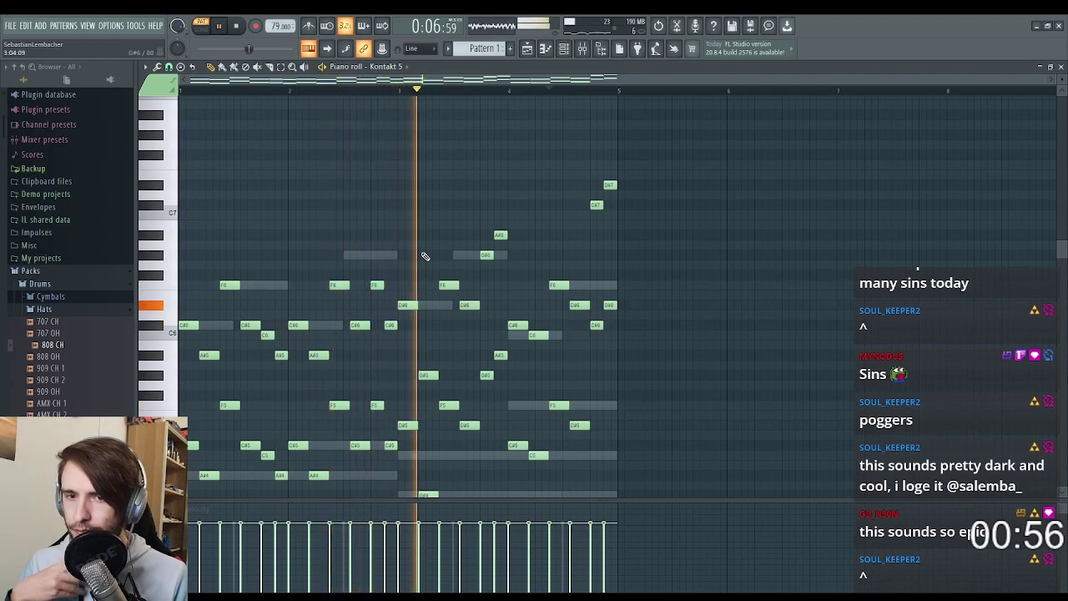
pyautogui.scroll(1, 613, 364)
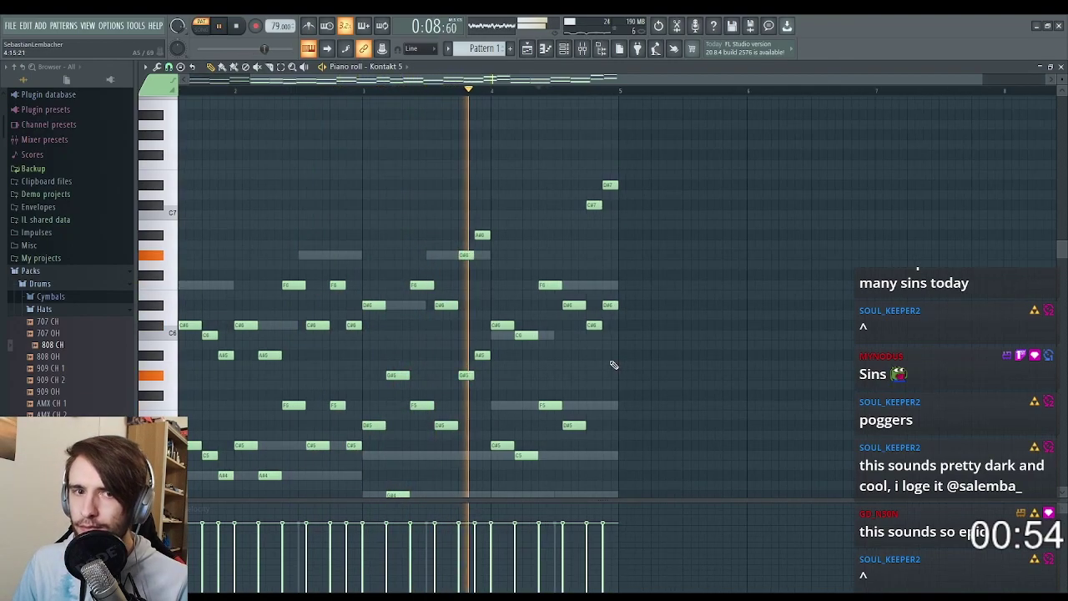
pyautogui.scroll(1, 691, 247)
pyautogui.scroll(1, 701, 261)
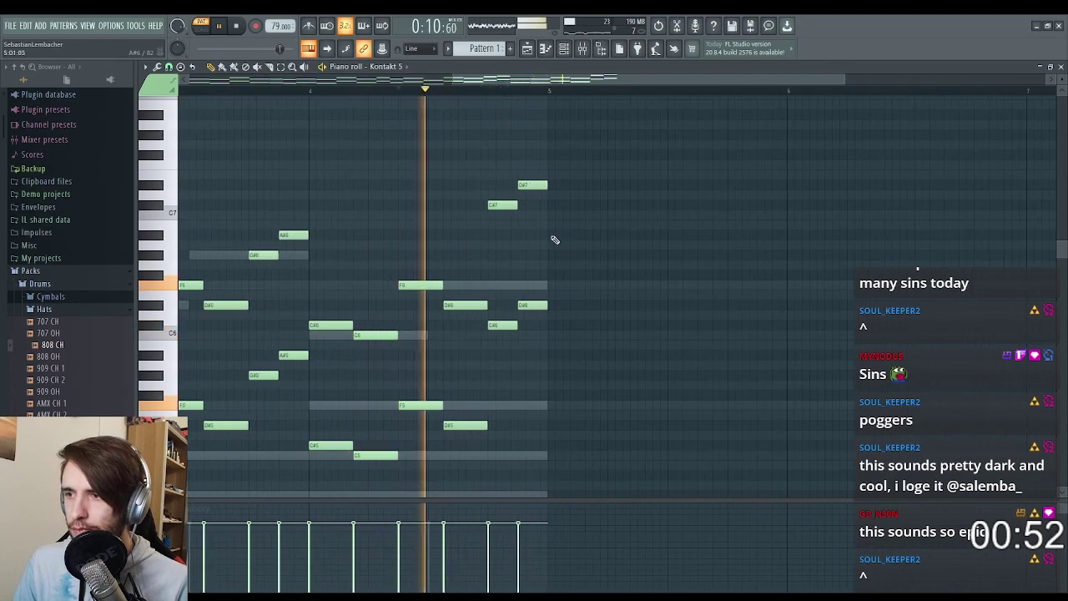
# Step: Stop playback and set the lower violin layer's last two notes in bar 4 to C5 and A#4
pyautogui.scroll(1, 595, 254)
pyautogui.press('space')
pyautogui.scroll(-3, 509, 253)
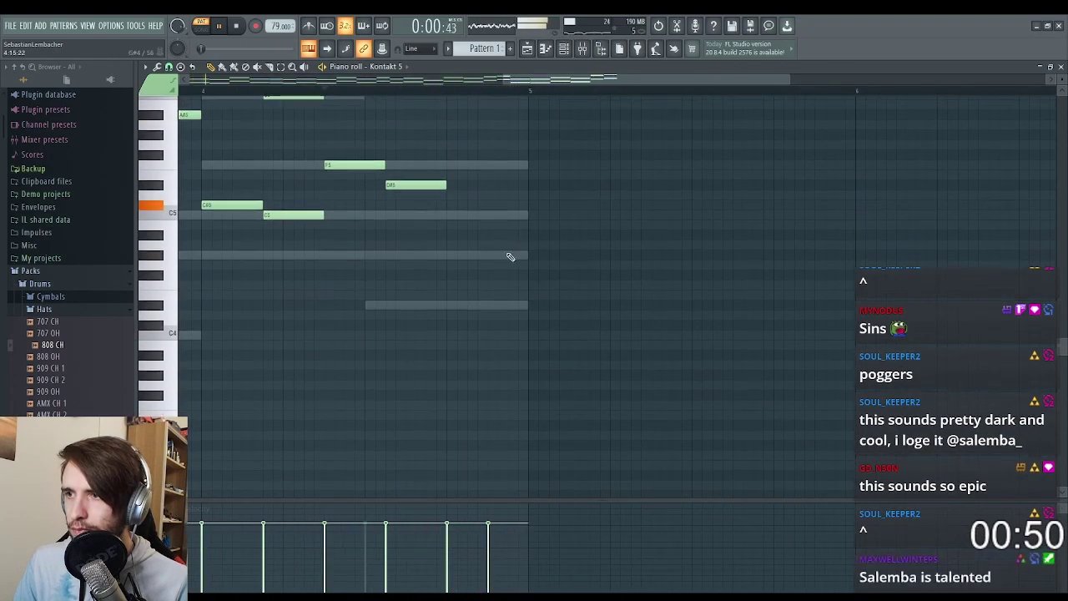
pyautogui.scroll(1, 610, 262)
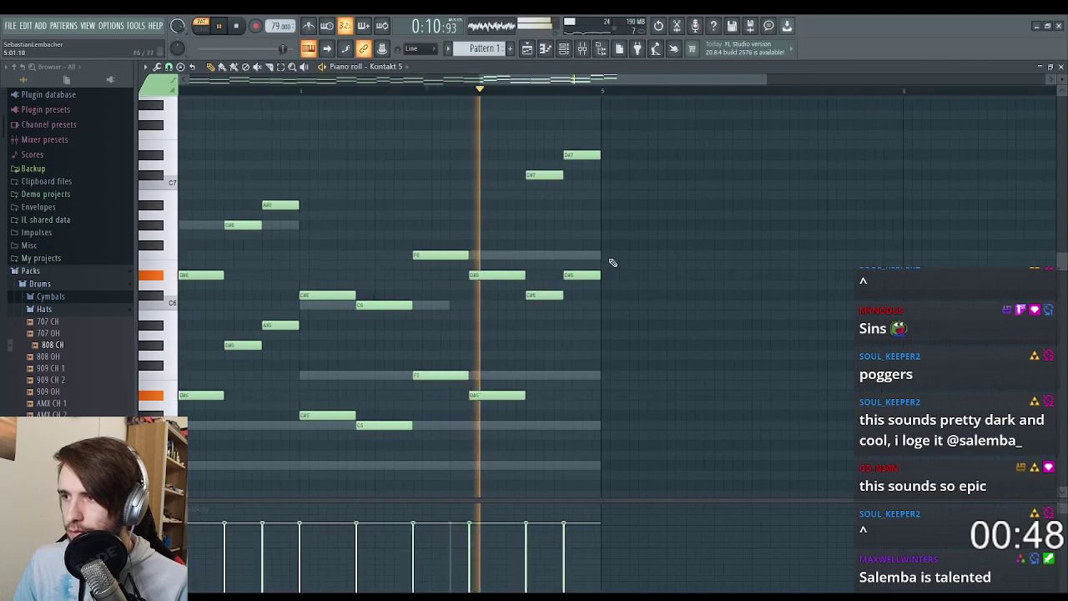
pyautogui.press('space')
pyautogui.scroll(1, 525, 306)
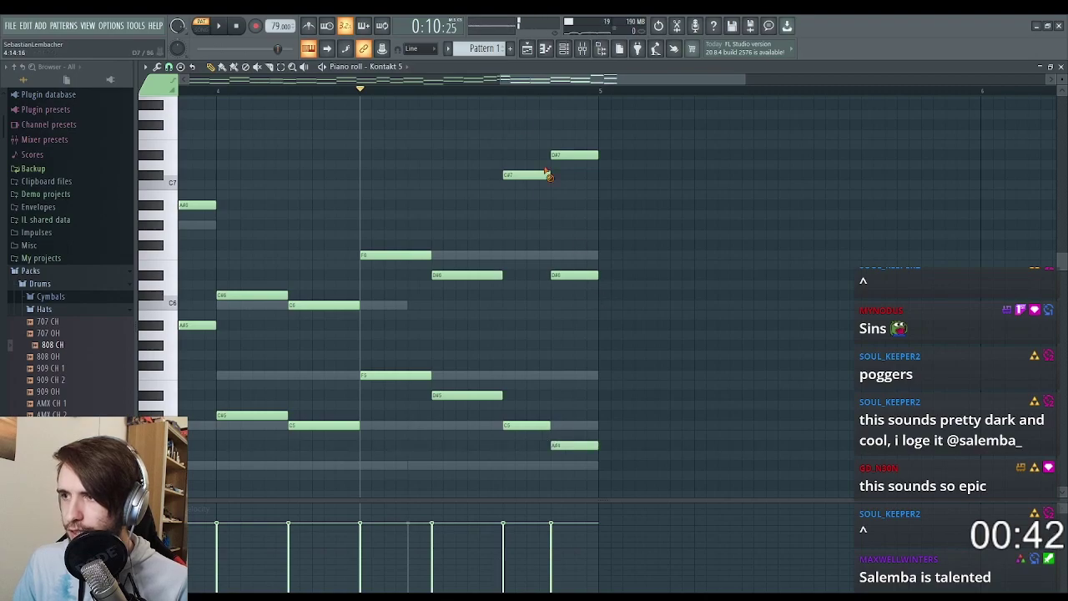
# Step: Replace the upper layer's last two notes in bar 4 with C6 and A#5, an octave above the lower pair, and play the pattern
pyautogui.moveTo(622, 457); pyautogui.dragTo(505, 392)
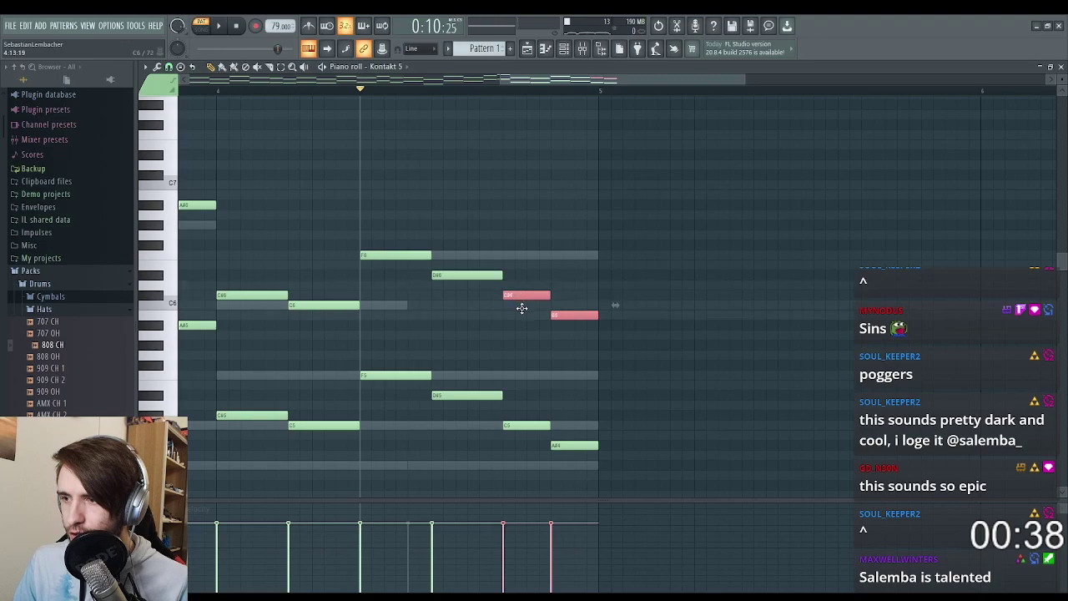
pyautogui.keyDown('ctrl'); pyautogui.click(591, 250); pyautogui.keyUp('ctrl')
pyautogui.press('space')
pyautogui.scroll(1, 577, 255)
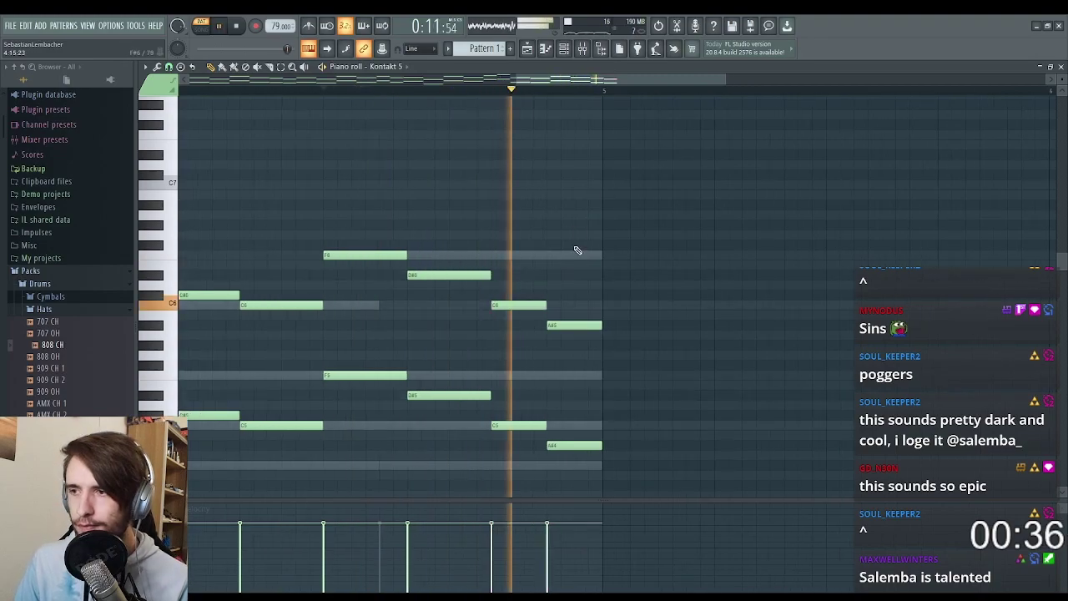
pyautogui.moveTo(618, 77); pyautogui.dragTo(292, 117)
pyautogui.scroll(-5, 342, 191)
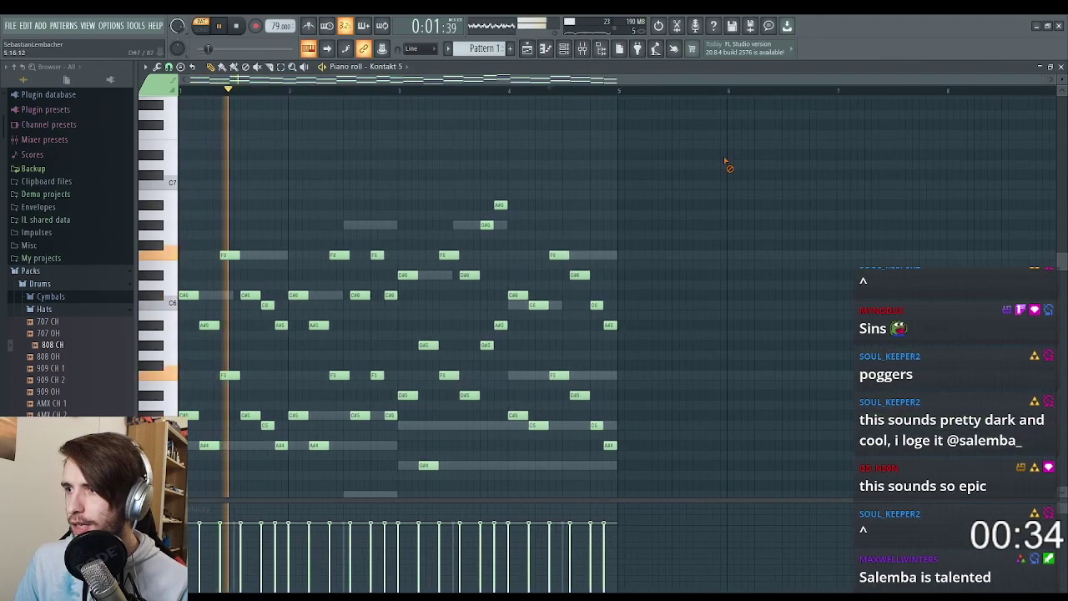
# Step: Close the piano roll, collapse the Hats folder, and place Pattern 1 on Track 1 of the playlist at bar 1
pyautogui.click(1061, 67)
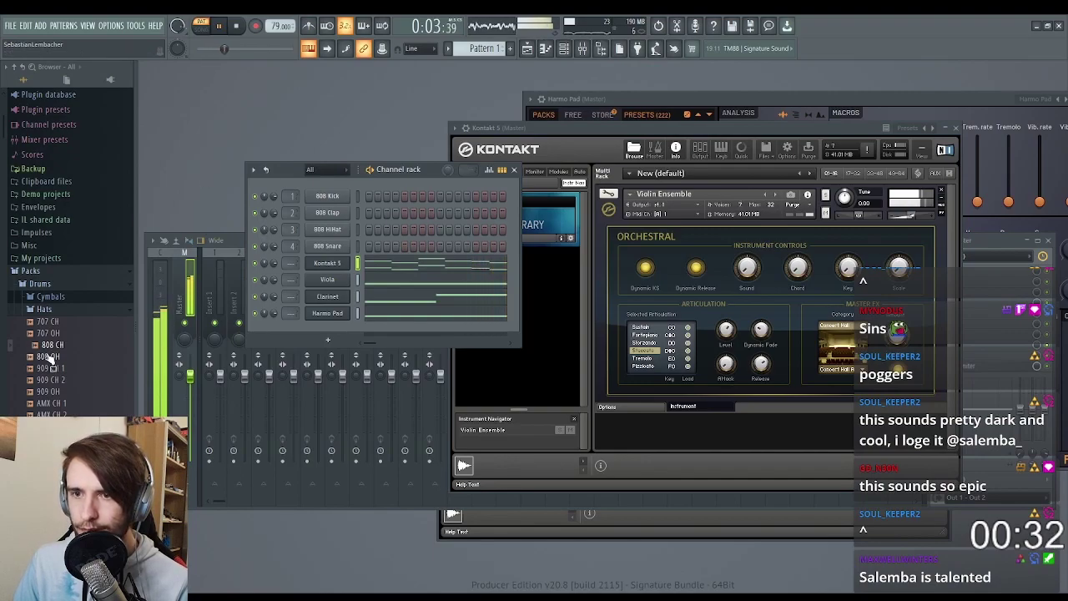
pyautogui.click(50, 310)
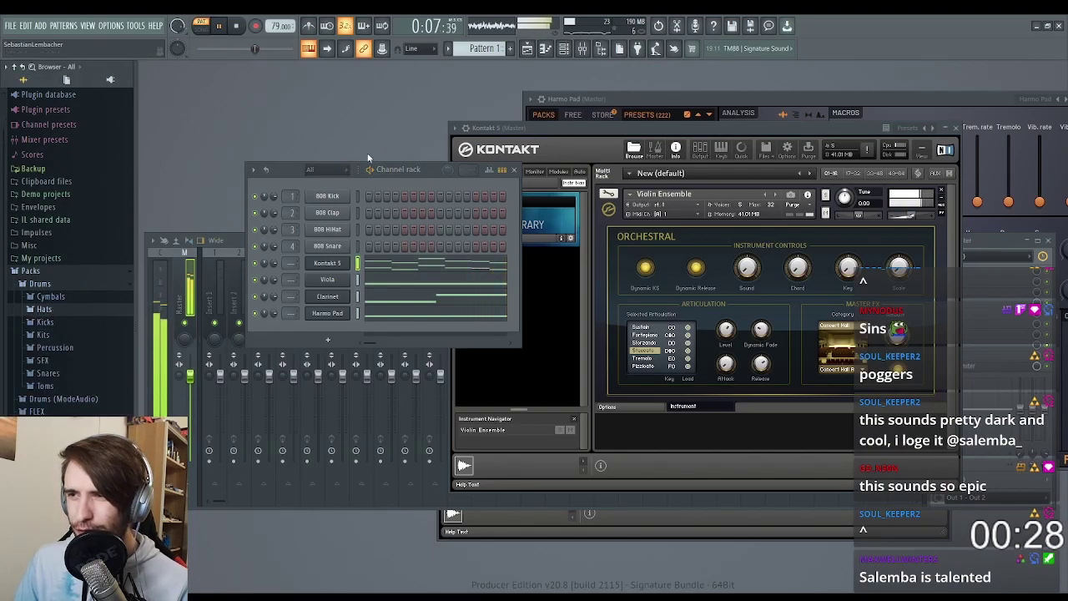
pyautogui.click(533, 52)
pyautogui.click(394, 110)
pyautogui.moveTo(448, 120); pyautogui.dragTo(348, 119)
pyautogui.scroll(1, 456, 117)
pyautogui.scroll(1, 424, 81)
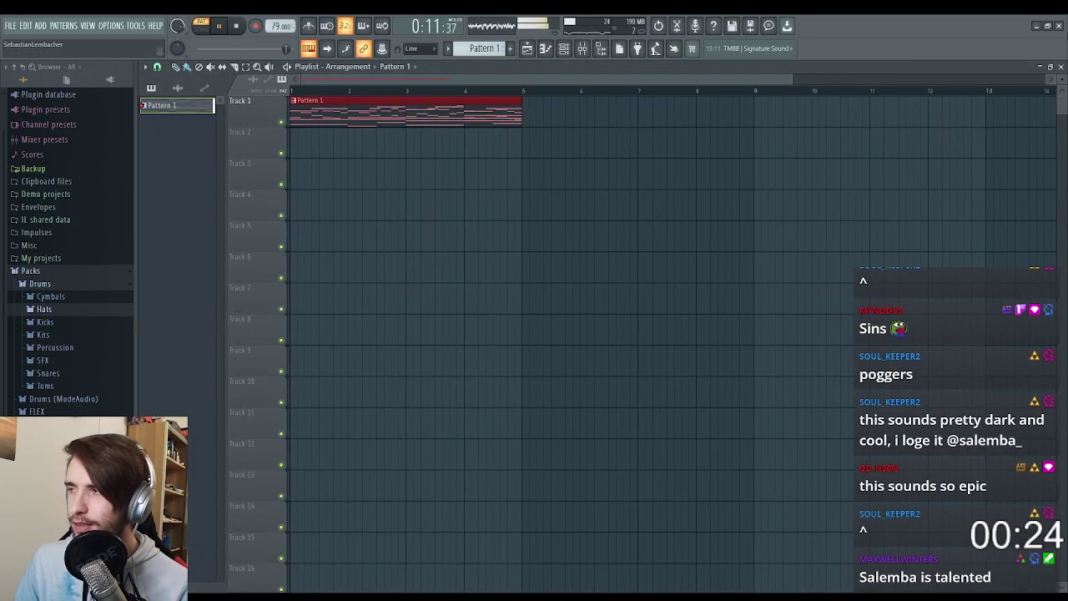
# Step: Close the playlist, add a second Kontakt 5 channel and load Grand Piano from the Acoustic Pianos bank
pyautogui.click(1061, 67)
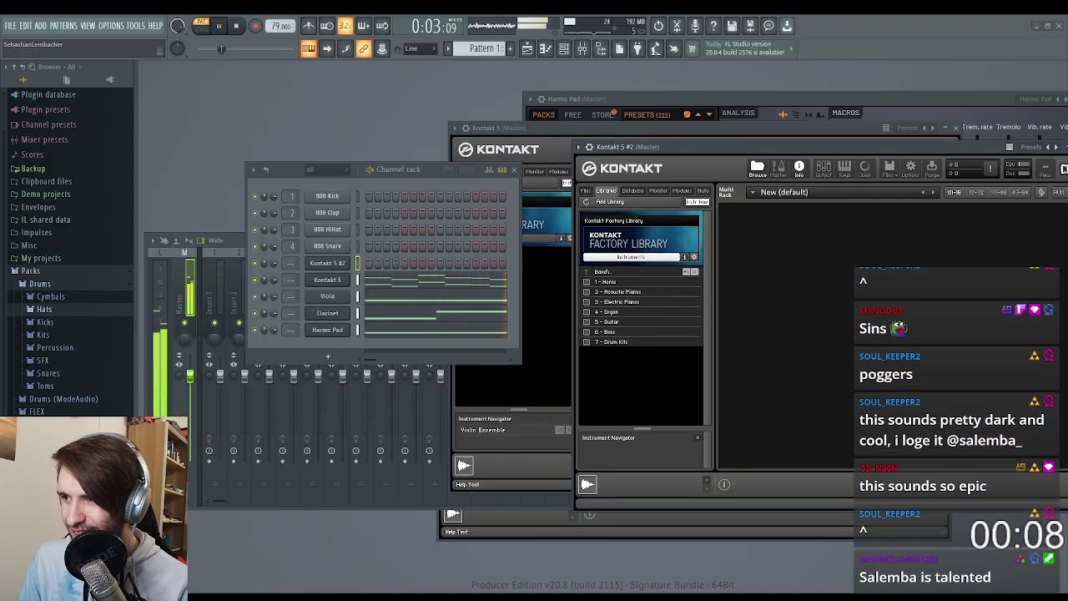
pyautogui.doubleClick(619, 292)
pyautogui.doubleClick(614, 282)
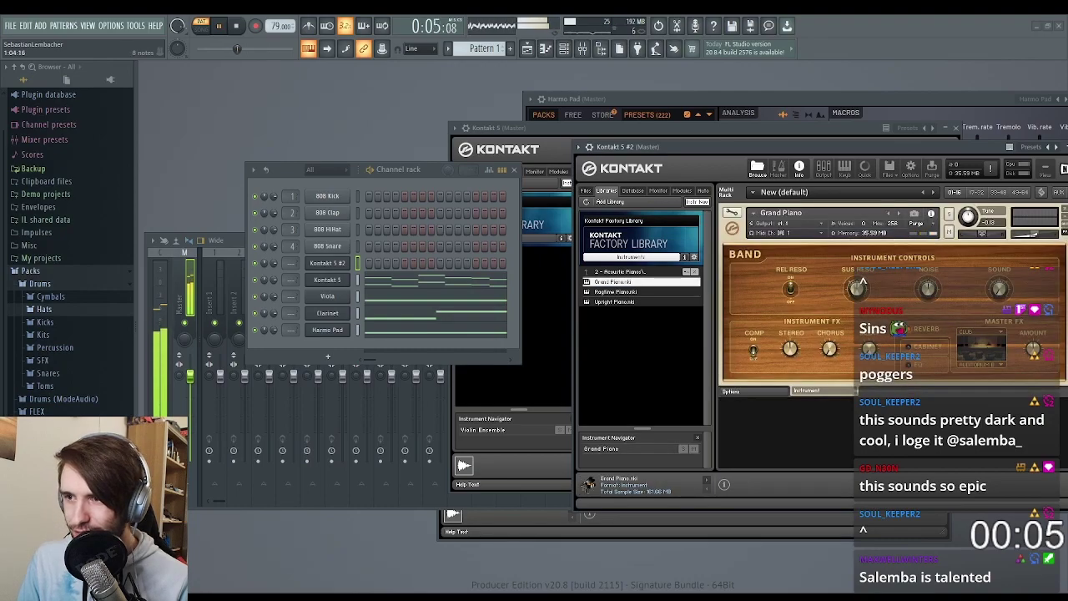
# Step: Copy all the Viola notes into the Kontakt 5 #2 channel's piano roll and stop playback
pyautogui.click(409, 297)
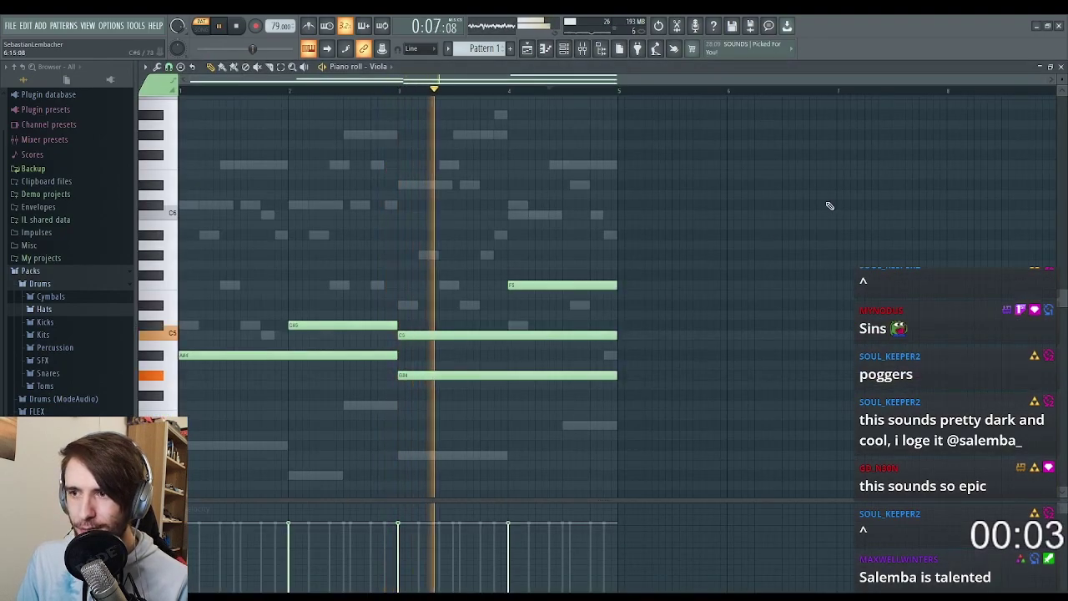
pyautogui.hotkey('ctrl', 'a')
pyautogui.press('Escape')
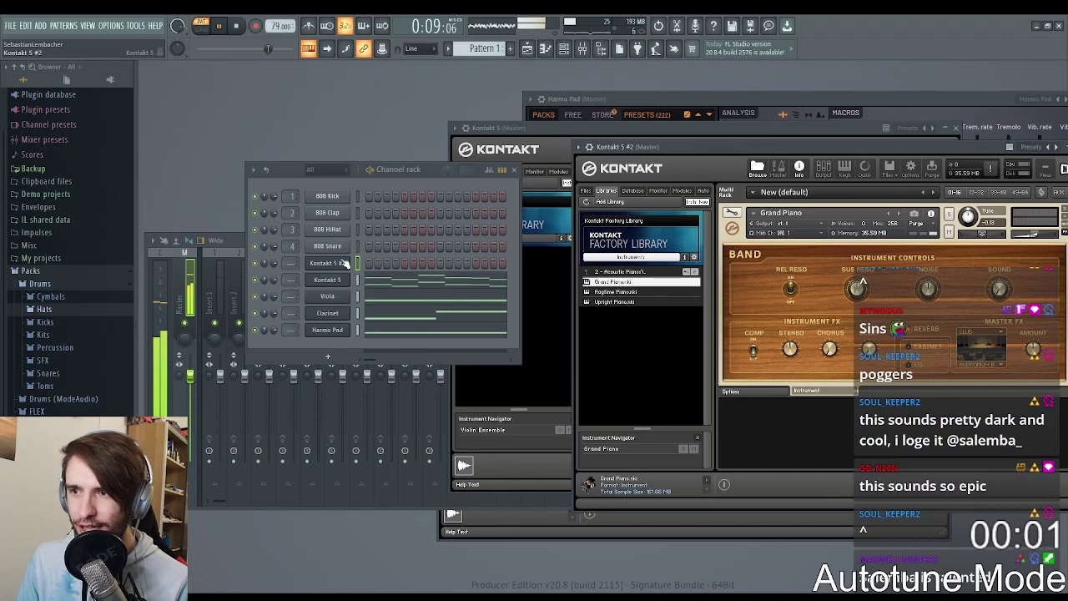
pyautogui.hotkey('ctrl', 'v')
pyautogui.click(375, 262)
pyautogui.keyDown('ctrl'); pyautogui.click(497, 231); pyautogui.keyUp('ctrl')
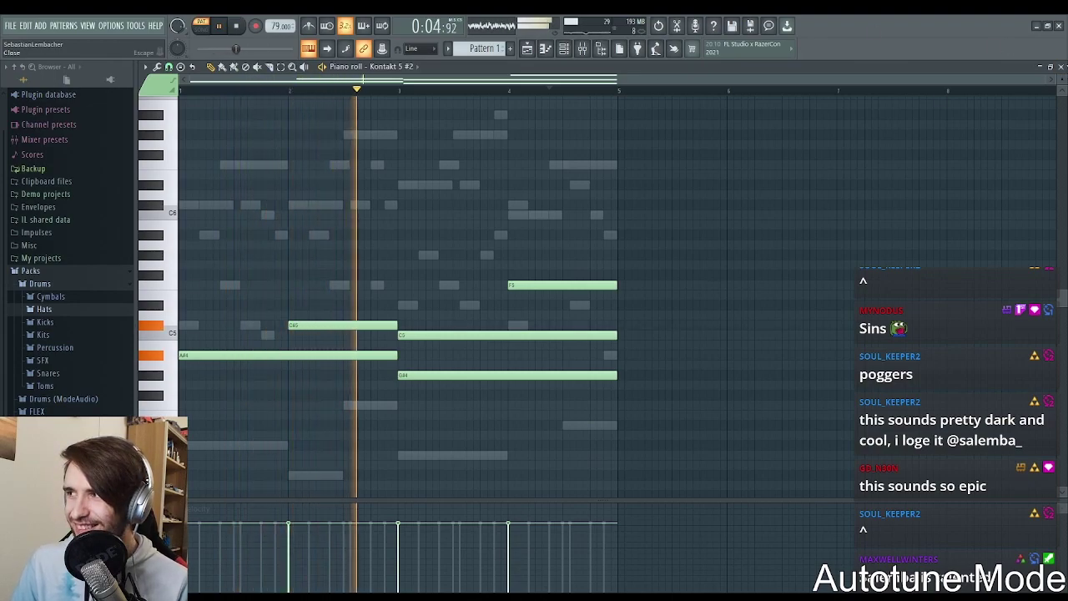
pyautogui.press('space')
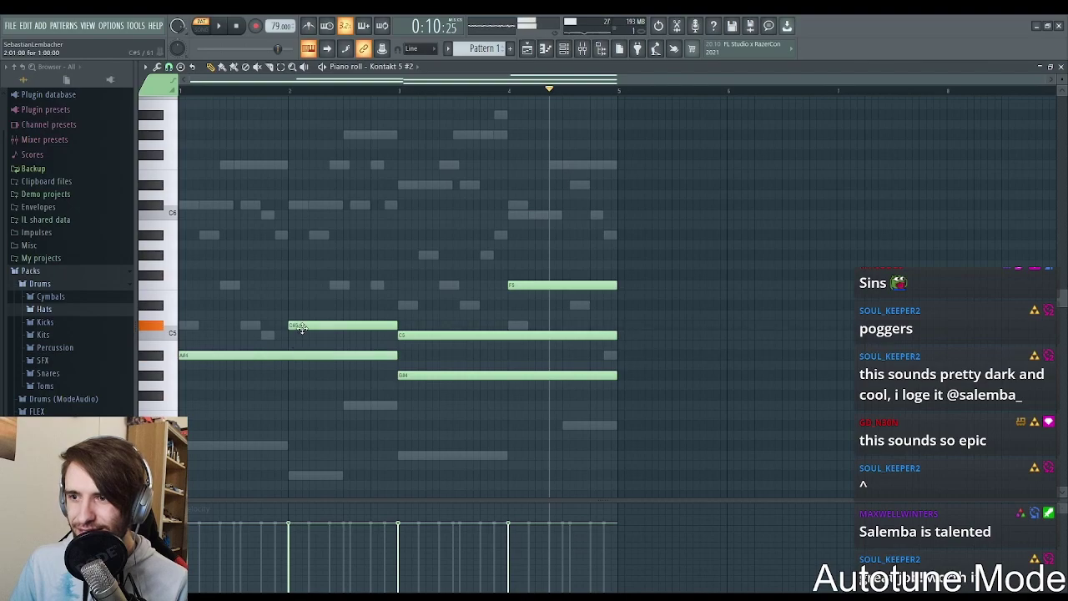